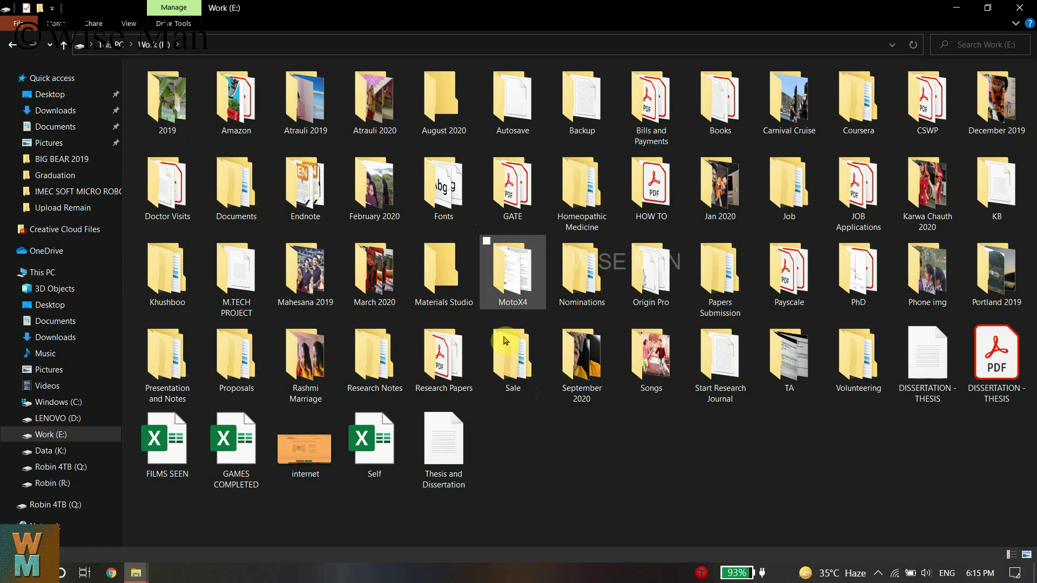
Return to the drive list and look at the Work (E:) drive's context menu
key("BackSpace")
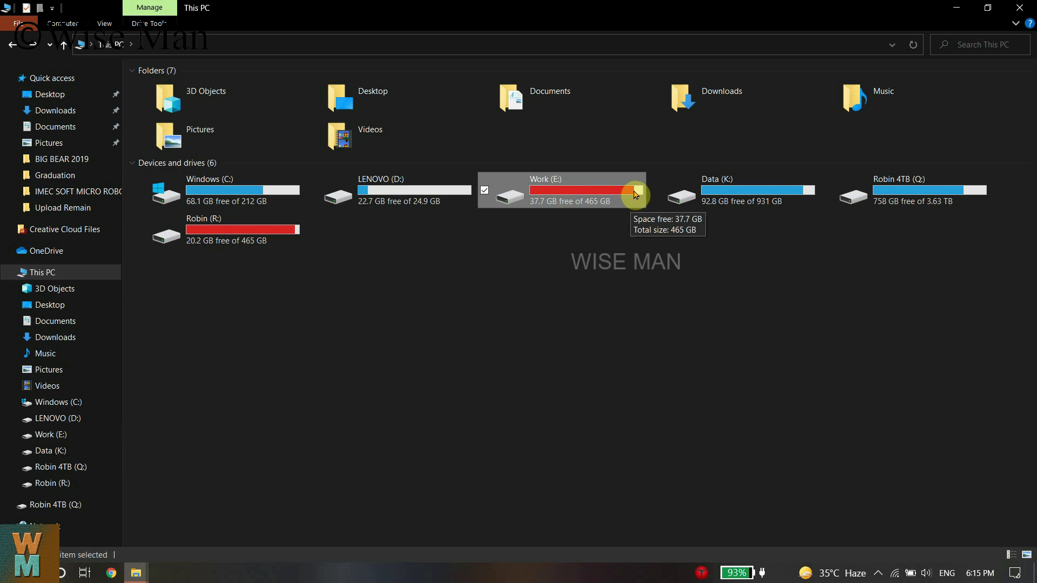
right_click(595, 204)
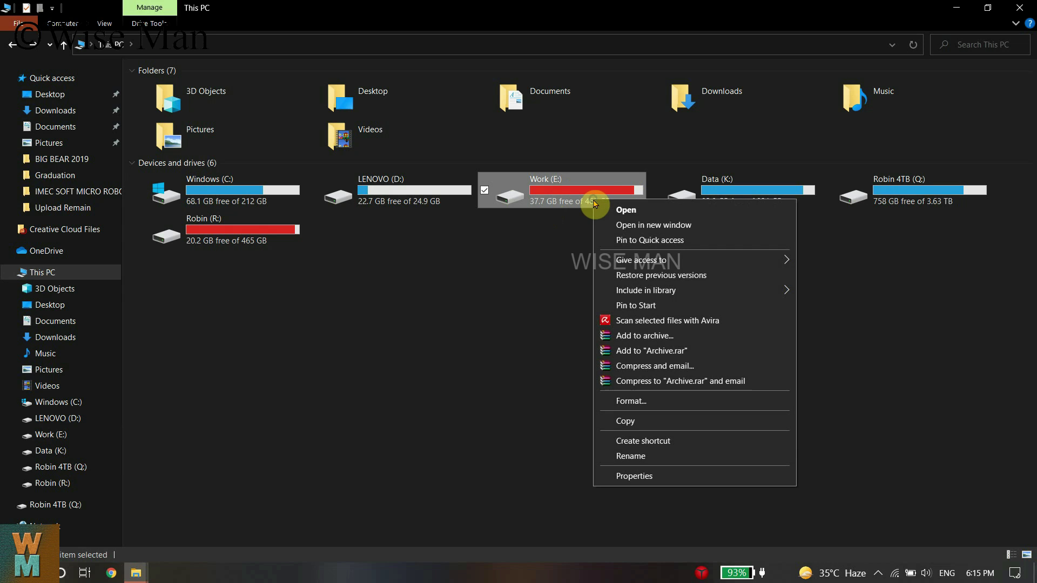
left_click(534, 198)
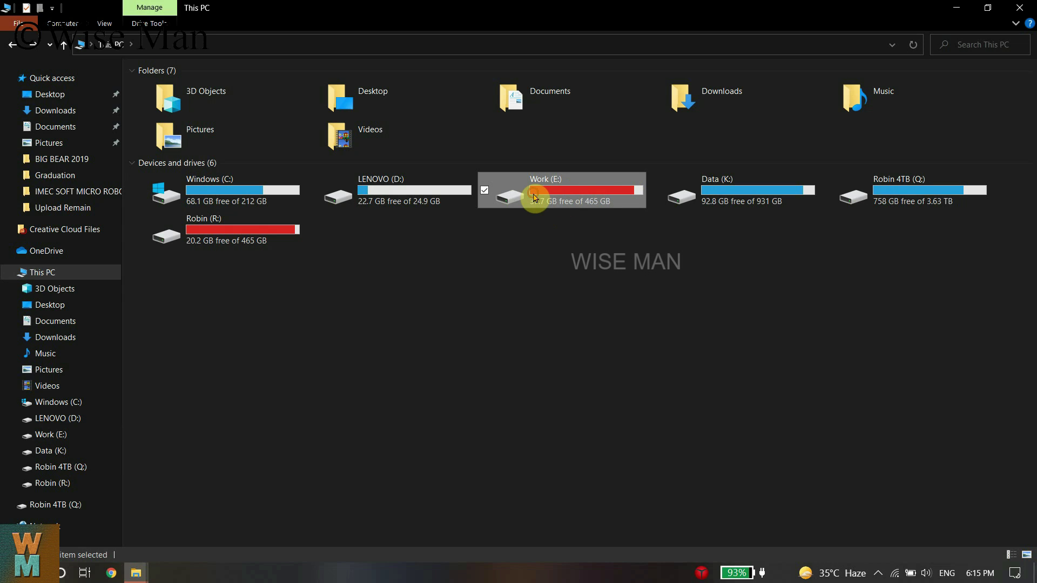
Open the file location of the Filmora X Start menu shortcut
key("super")
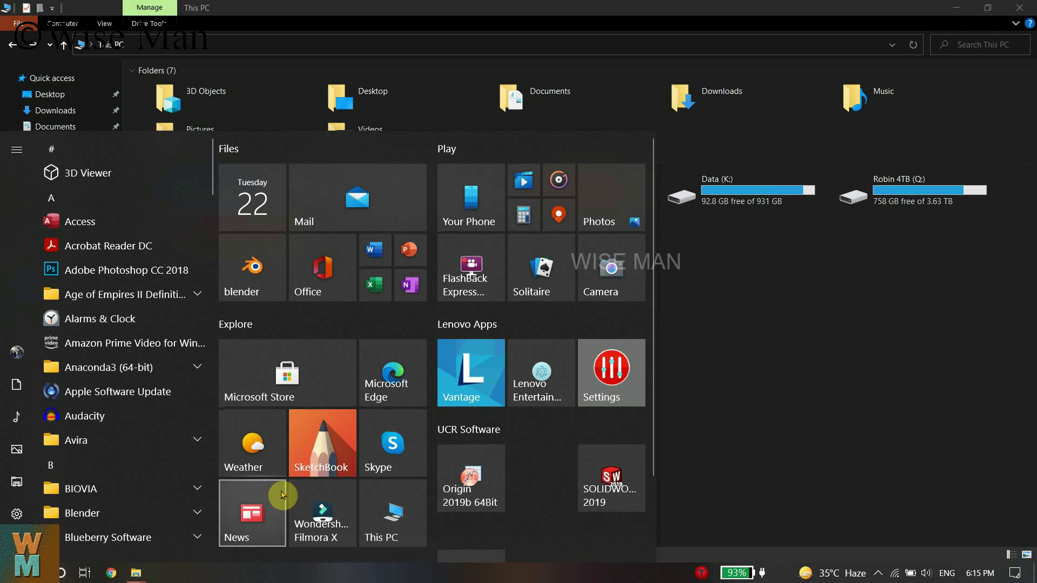
right_click(305, 508)
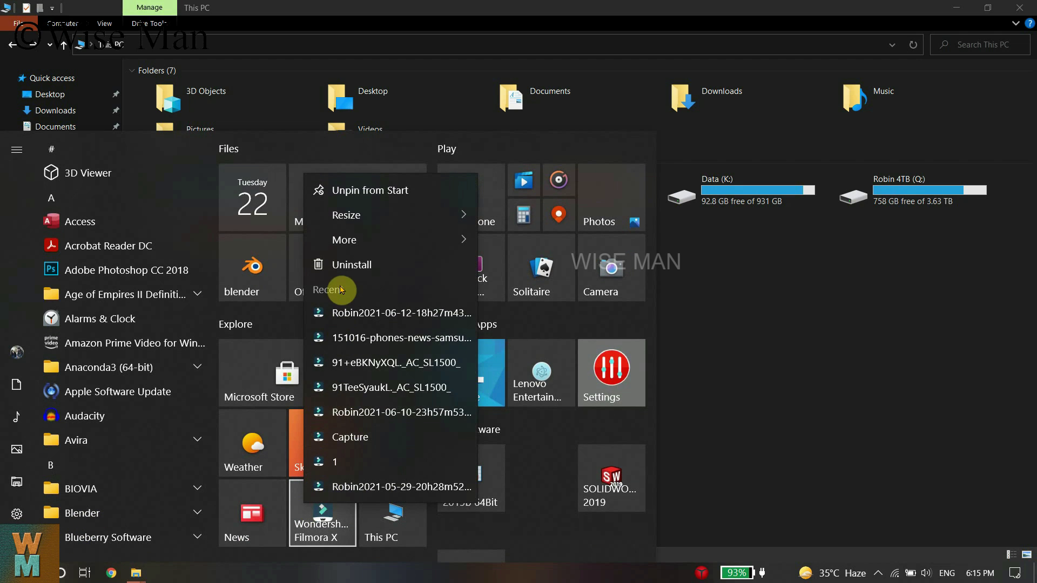
mouse_move(377, 239)
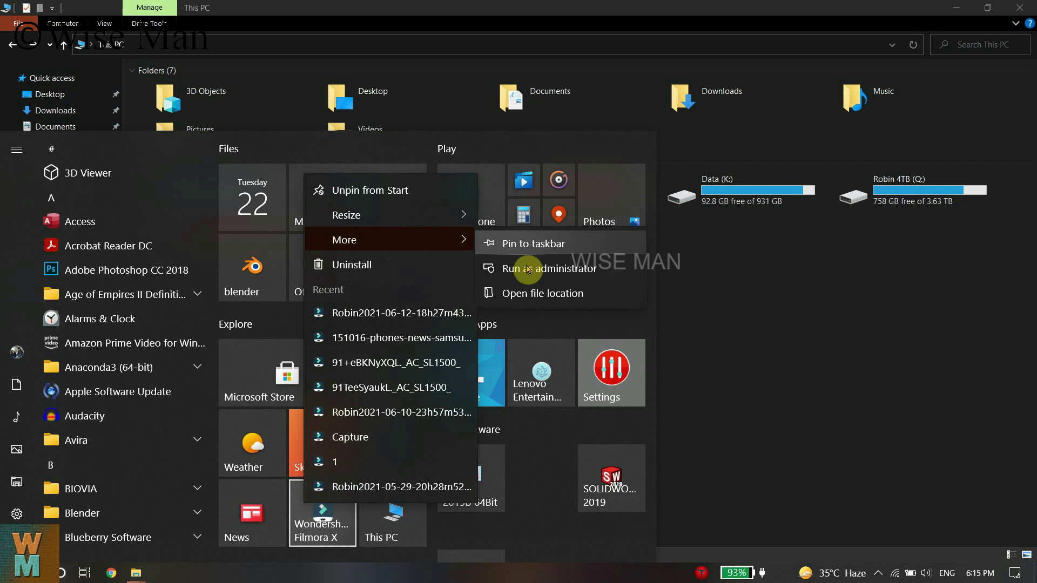
left_click(537, 292)
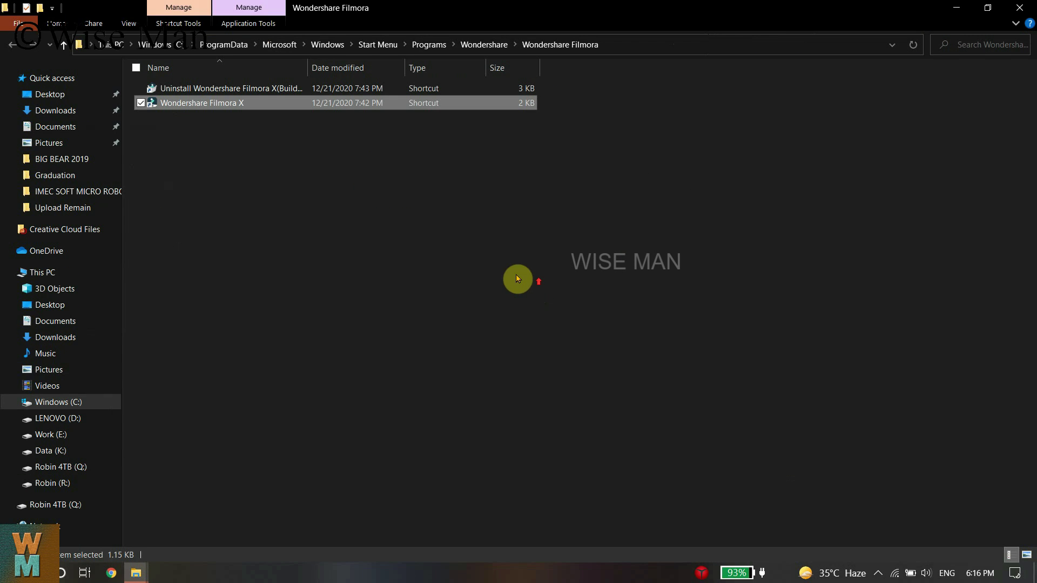
left_click(162, 45)
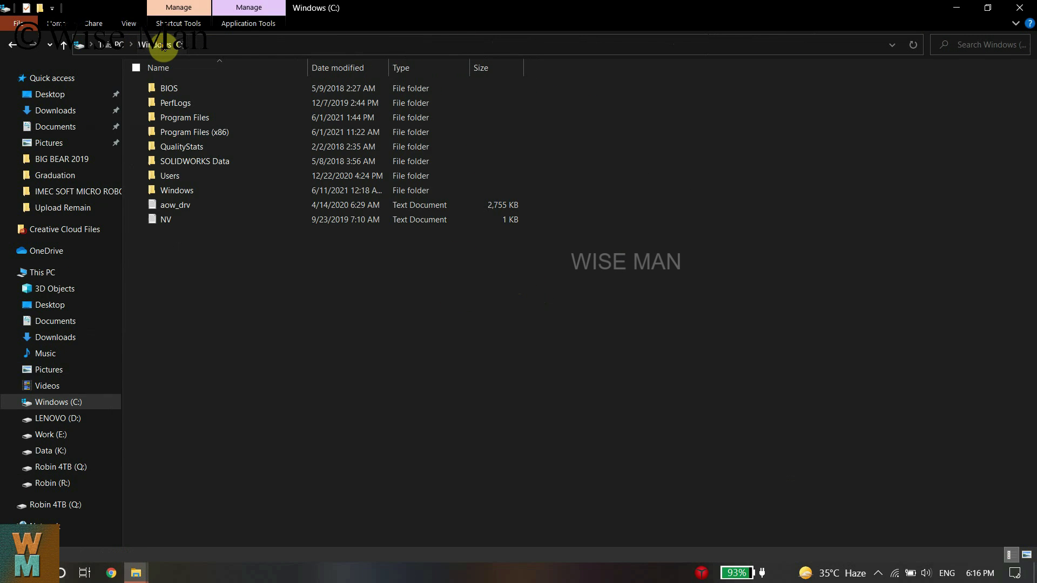
left_click(35, 49)
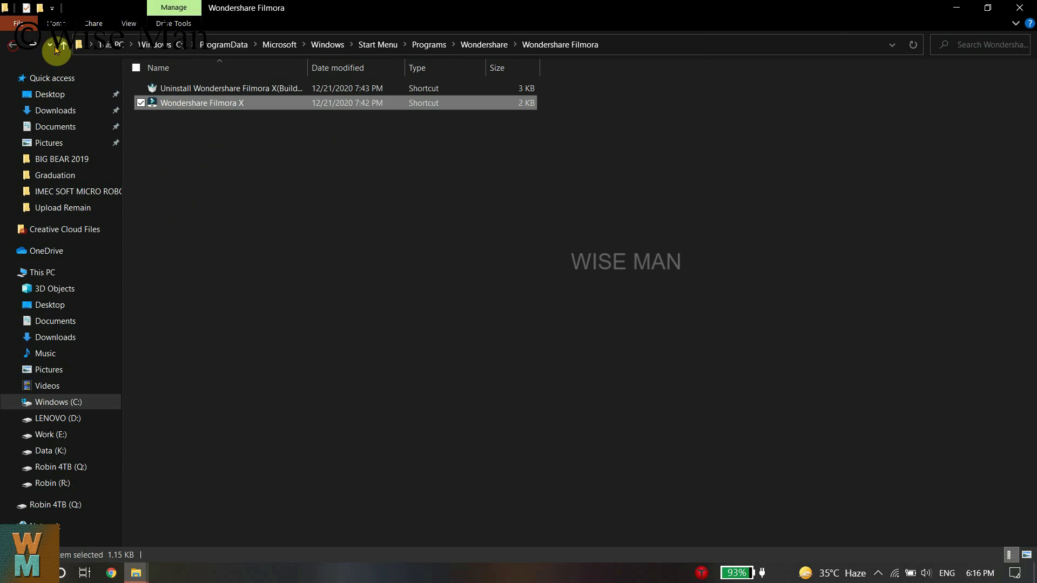
left_click(484, 45)
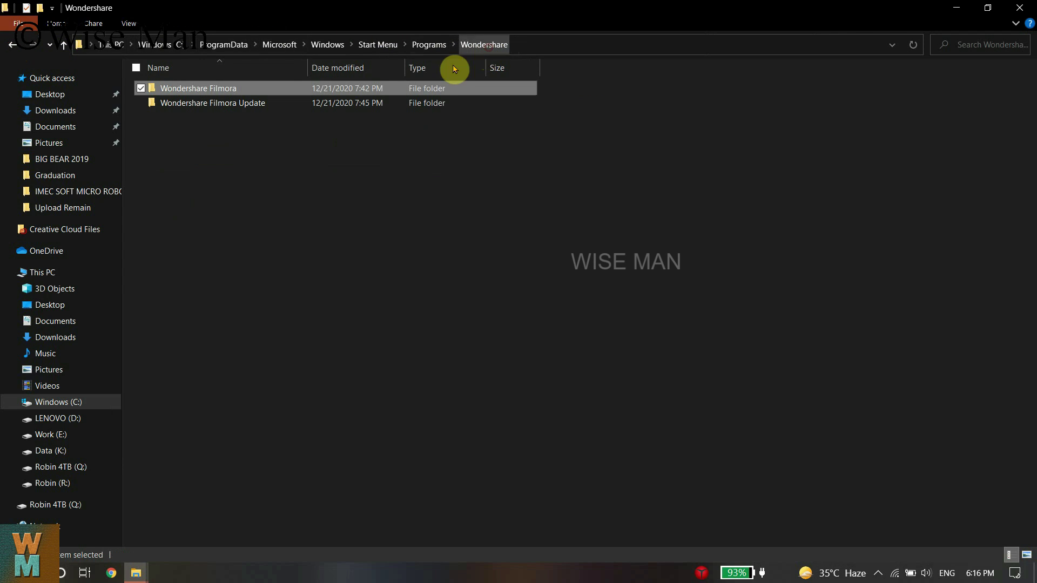
double_click(253, 104)
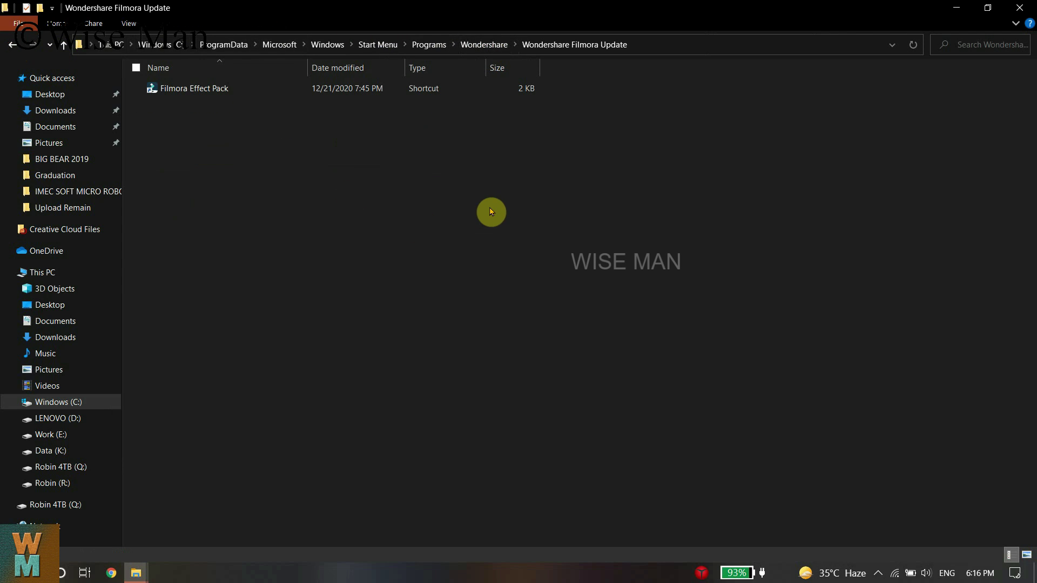
key("alt+Left")
double_click(261, 86)
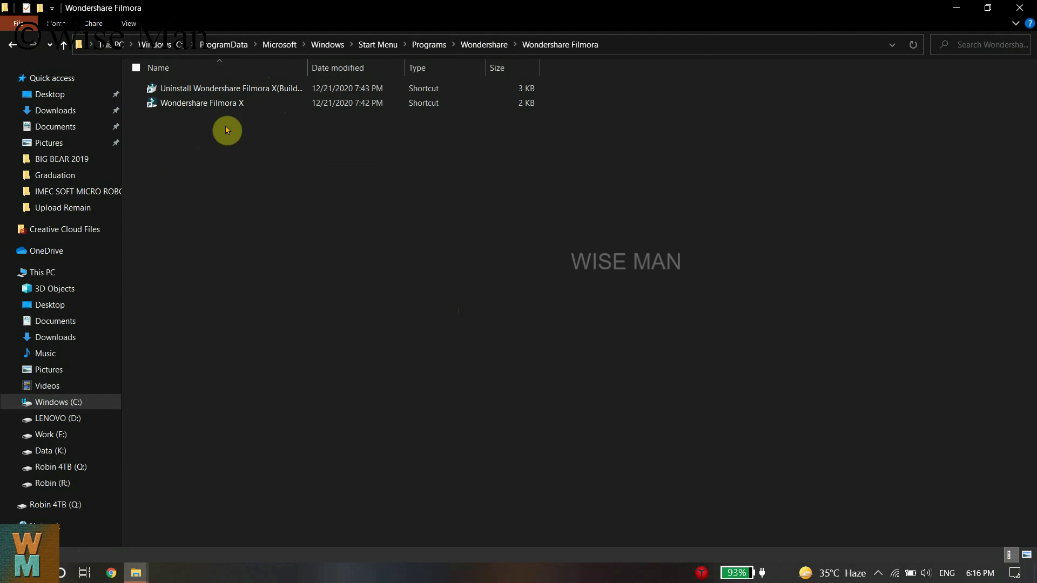
Go from This PC through Work (E:) to Data (K:) > Youtube videos and select Filmora 9
left_click(38, 275)
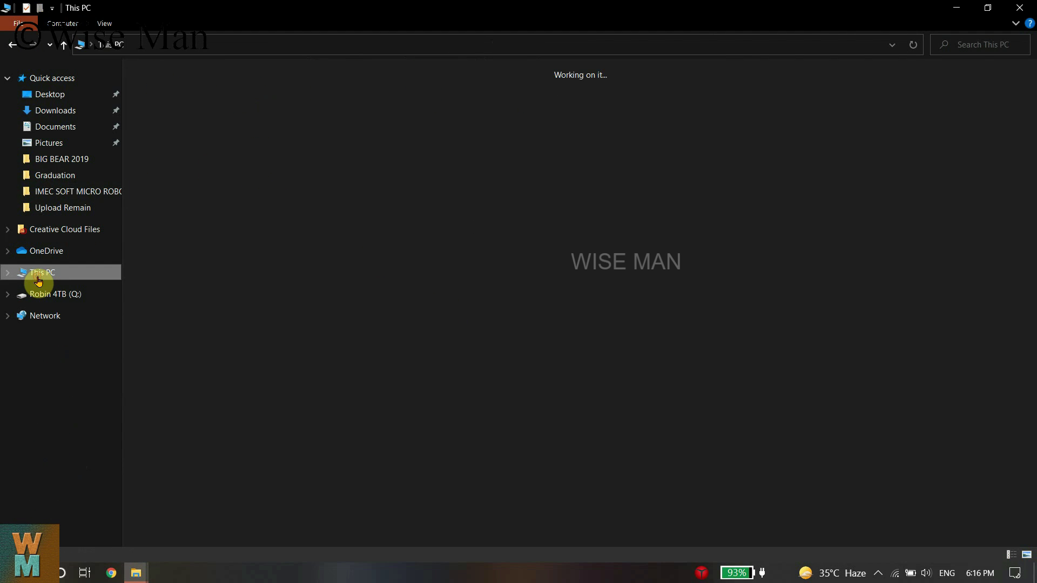
double_click(535, 222)
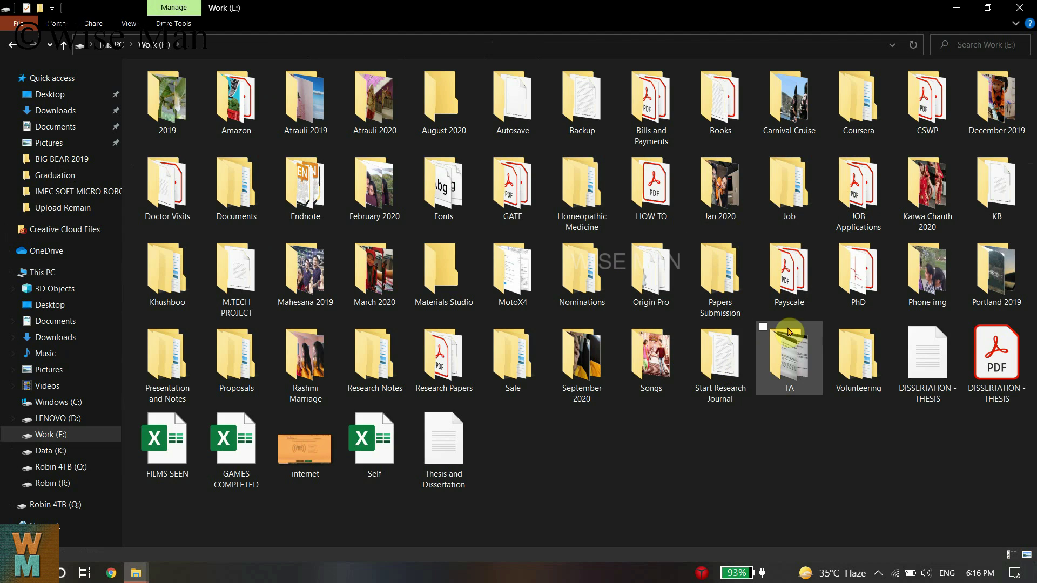
left_click(53, 454)
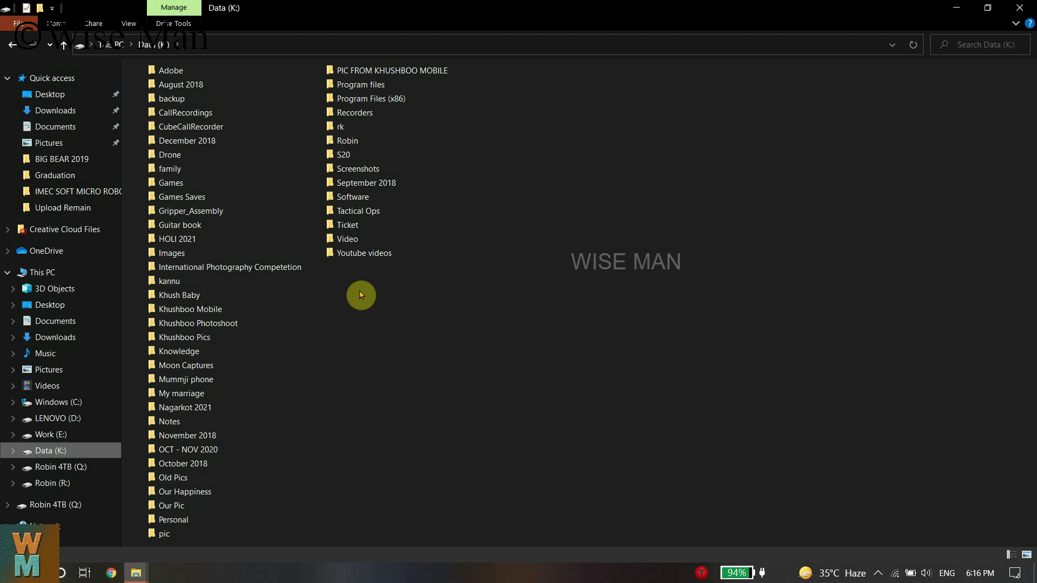
double_click(352, 254)
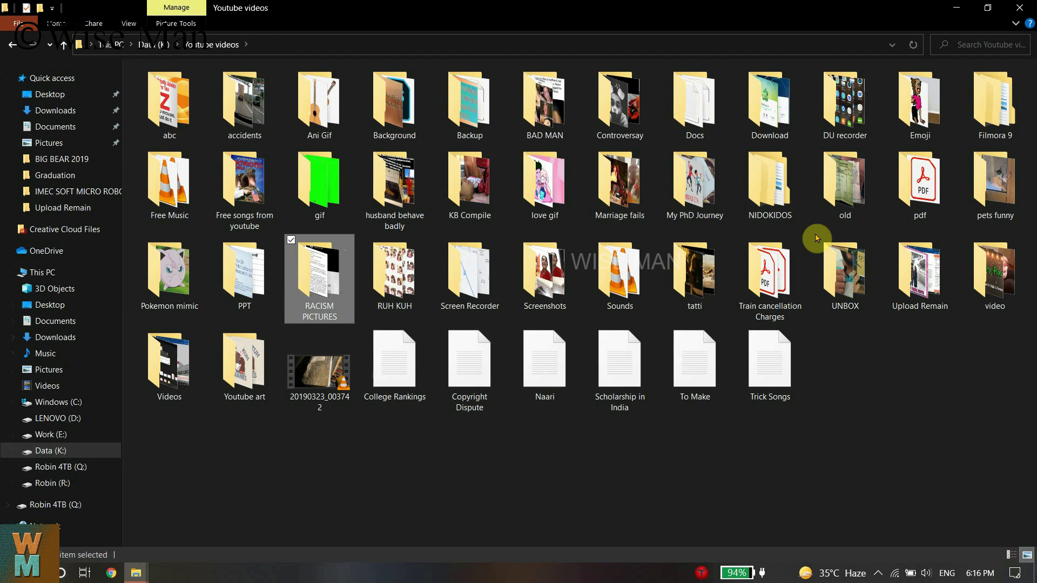
left_click(982, 132)
Check in Properties that the Filmora 9 folder takes 167 GB
right_click(982, 132)
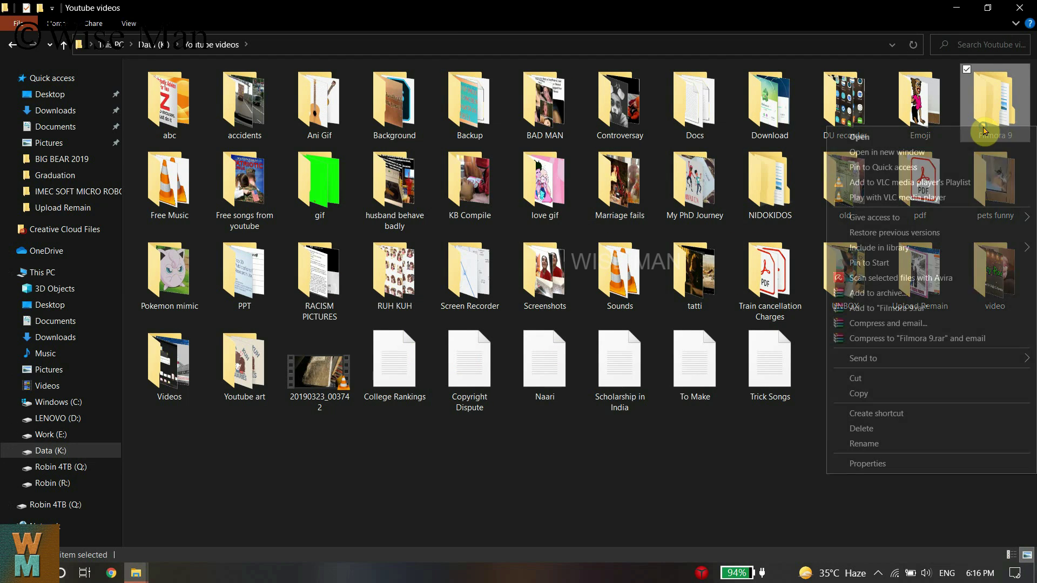
left_click(886, 465)
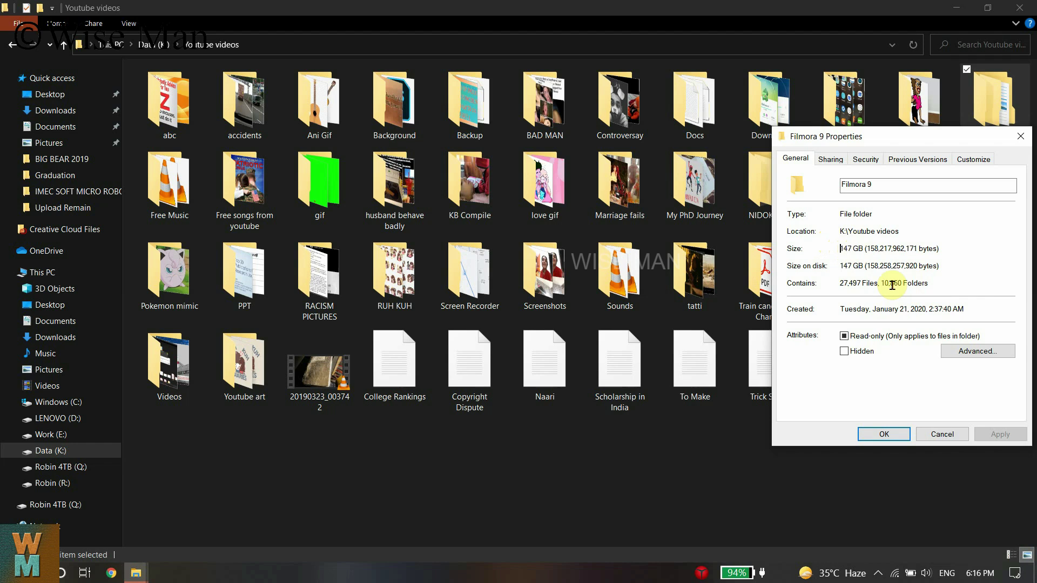
left_click(887, 436)
Open Filmora 9 and browse through the Backup folder's contents
double_click(991, 92)
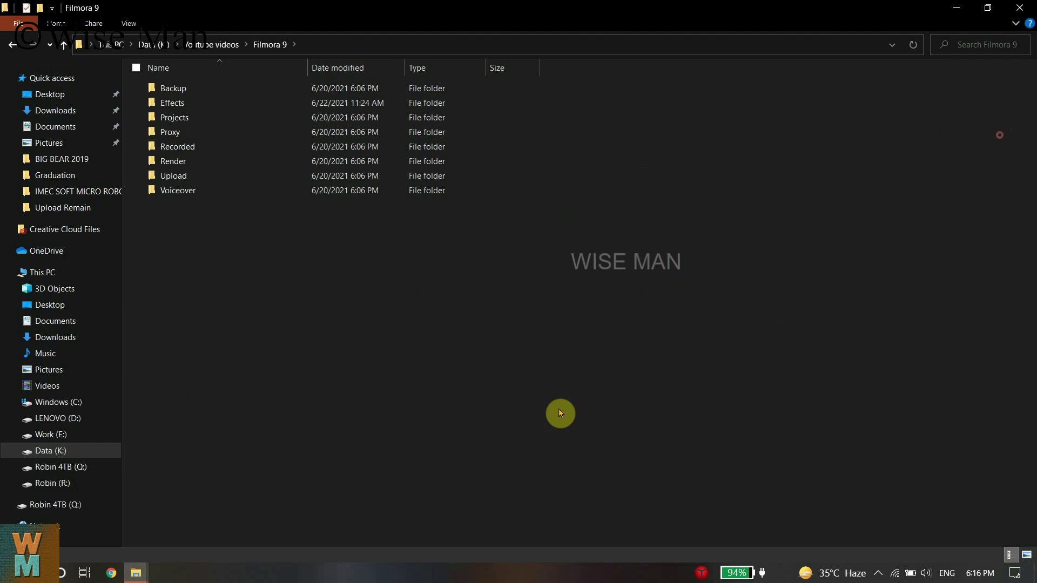
double_click(226, 90)
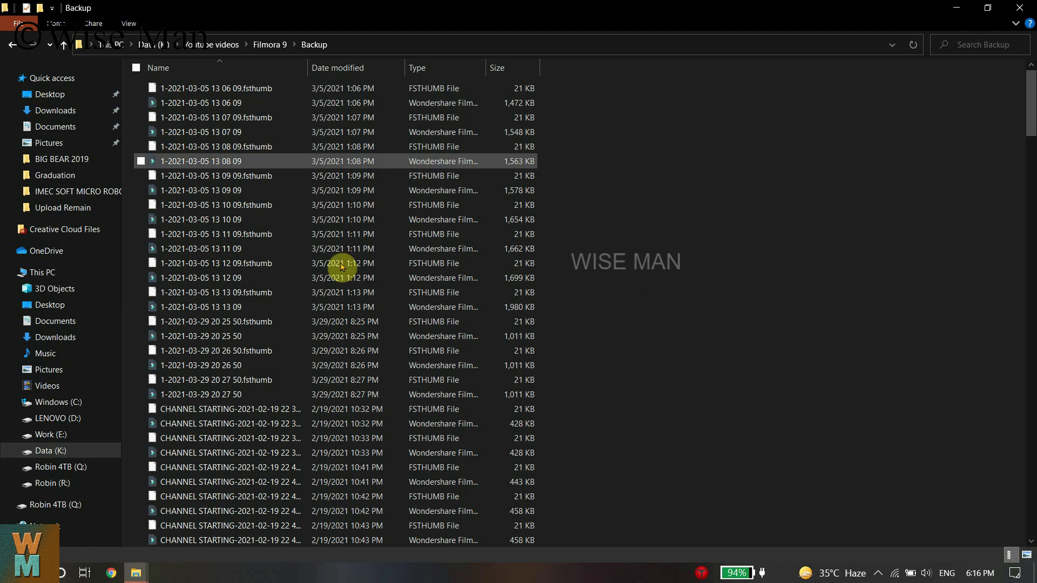
scroll(400, 313, "down", 20)
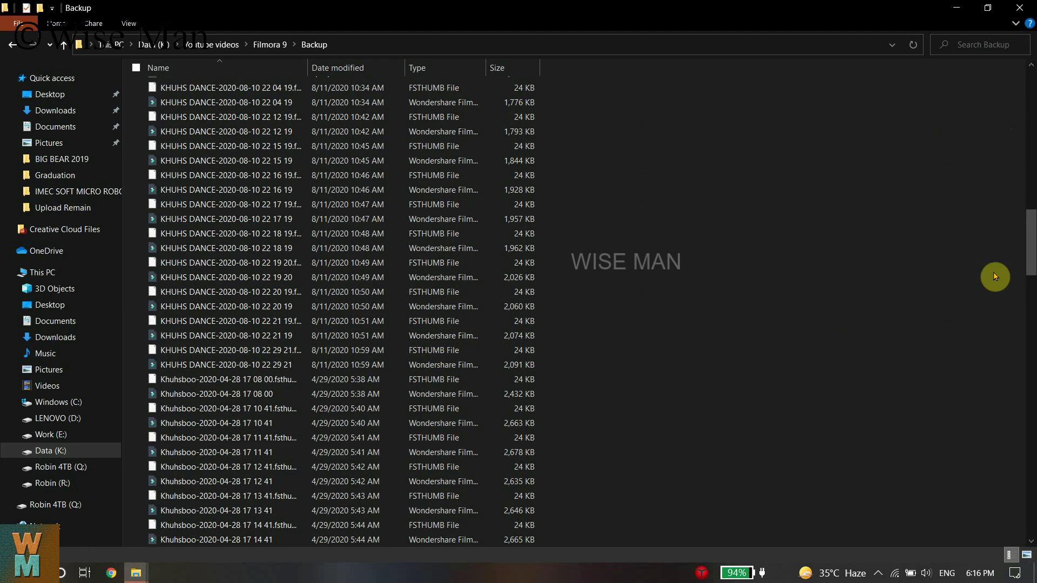
left_click_drag(1032, 251, 1033, 493)
key("BackSpace")
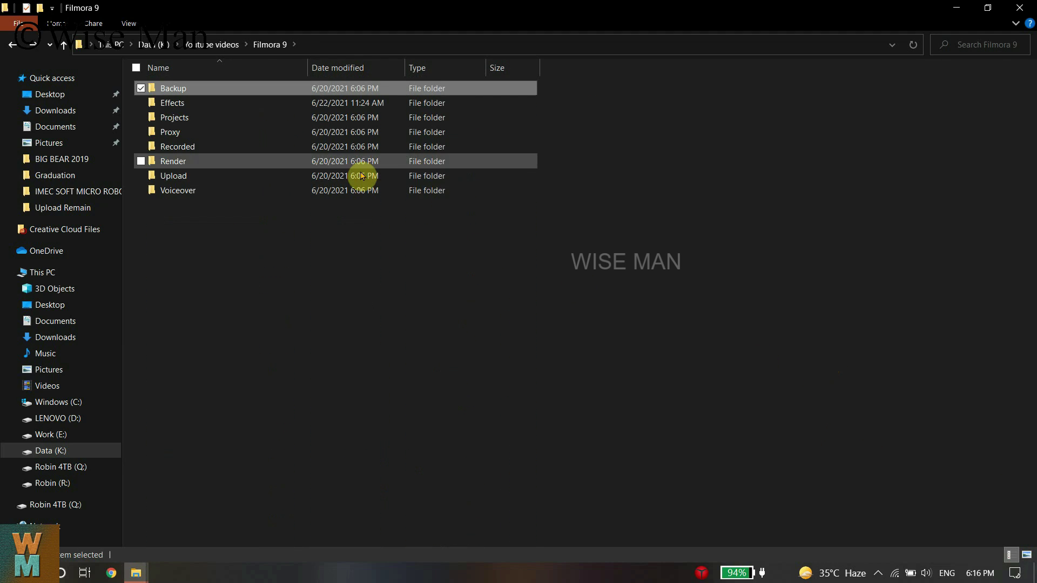
Look inside Effects (abstract_pack) and Projects, dismissing the CHANNEL STARTING.fsthumb open prompt
double_click(225, 103)
double_click(218, 102)
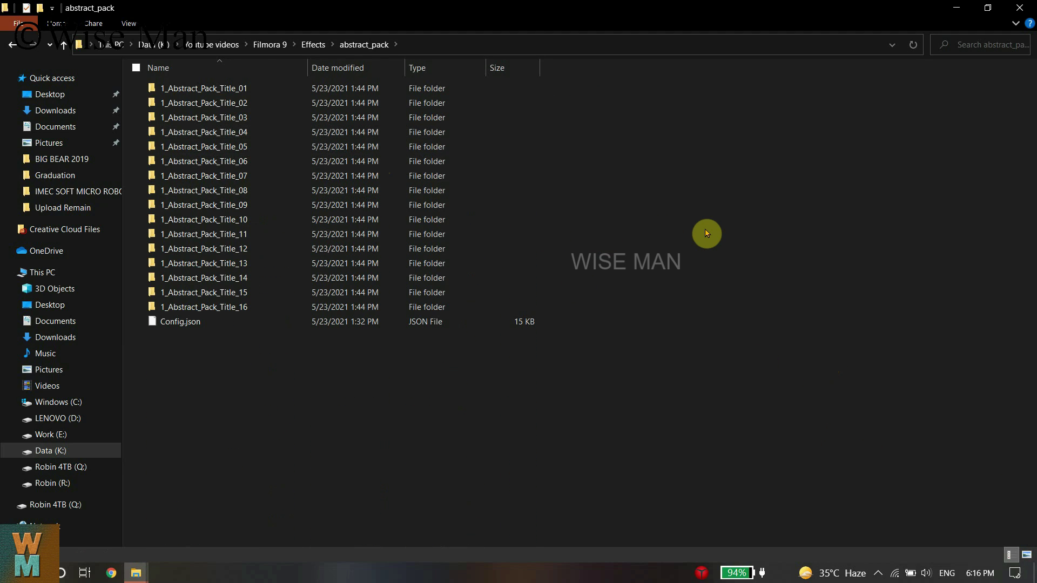
key("BackSpace")
key("BackSpace")
double_click(191, 117)
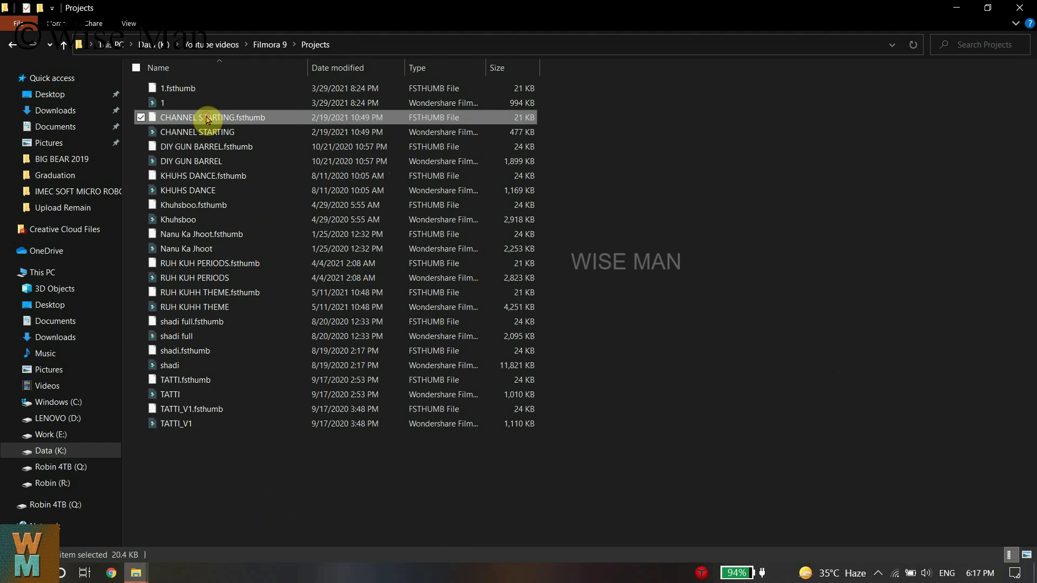
left_click(266, 115)
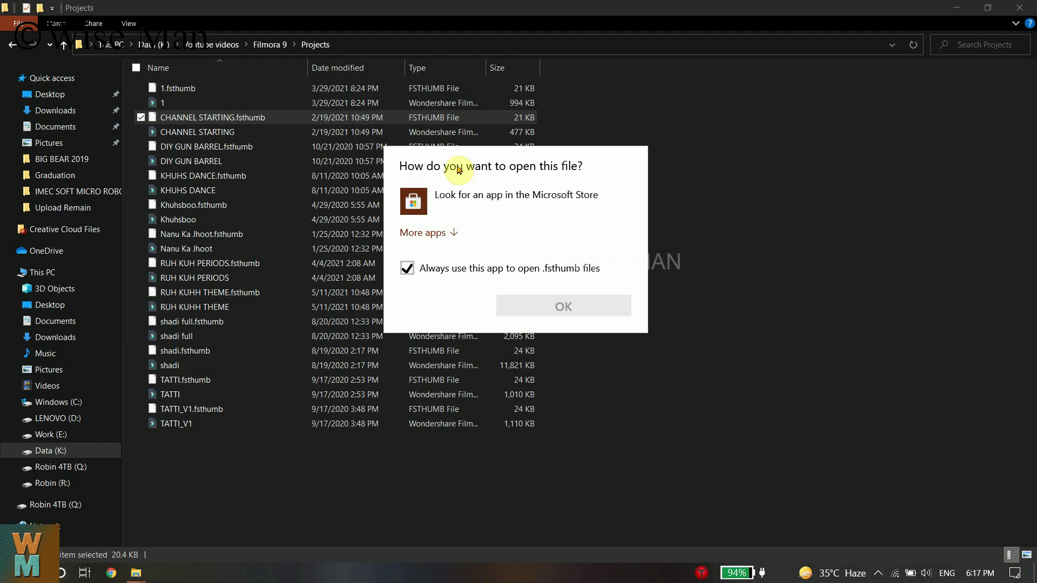
left_click(753, 201)
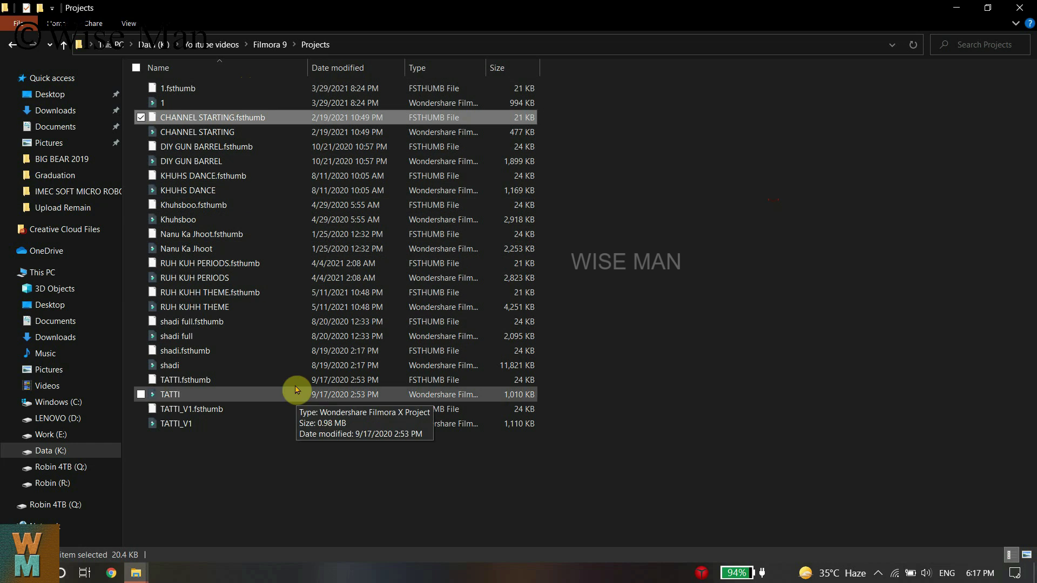
Open the Proxy folder and briefly play the clip 20170114_124515
key("BackSpace")
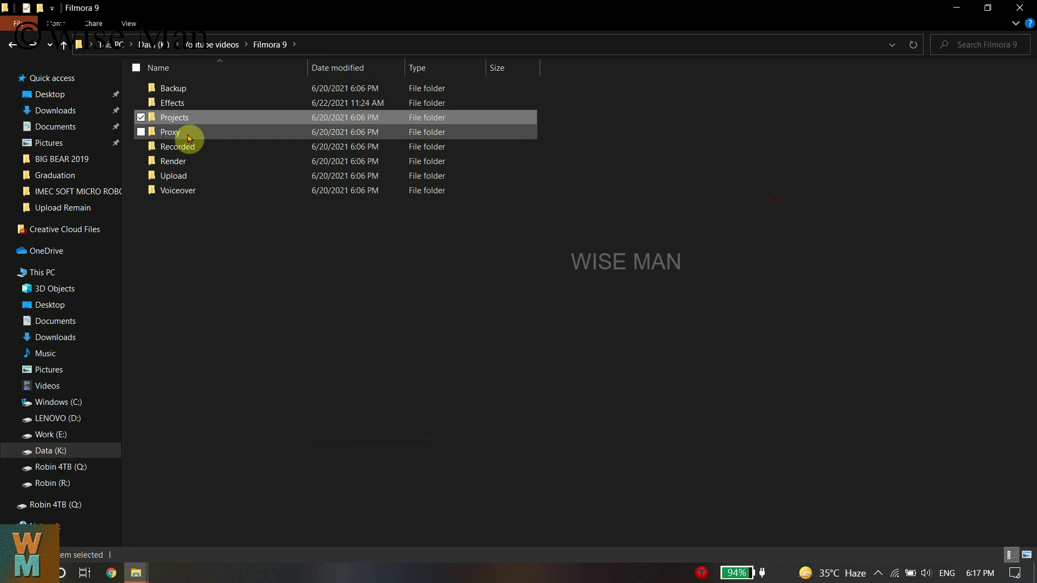
double_click(192, 136)
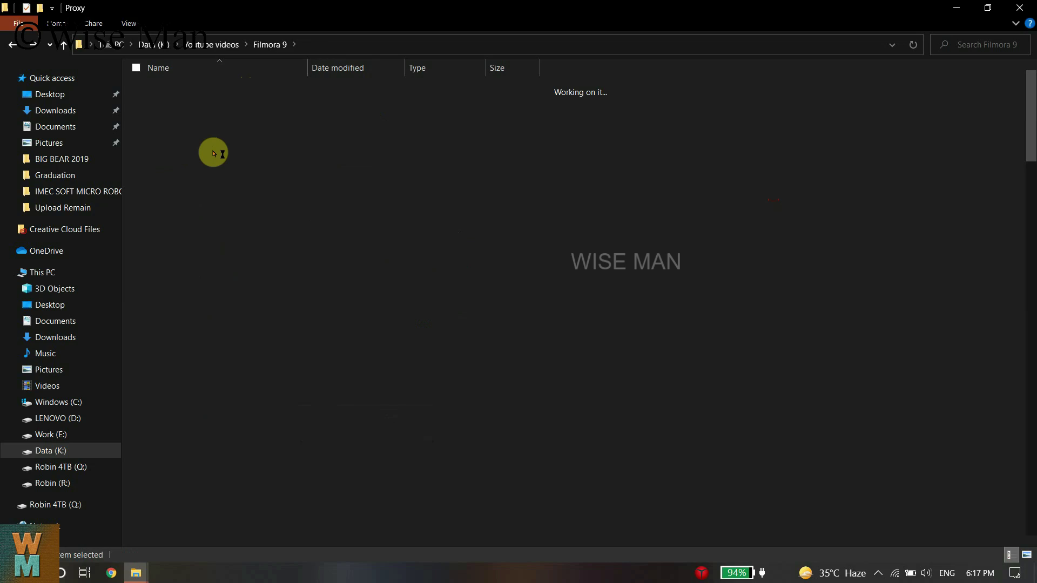
left_click(250, 196)
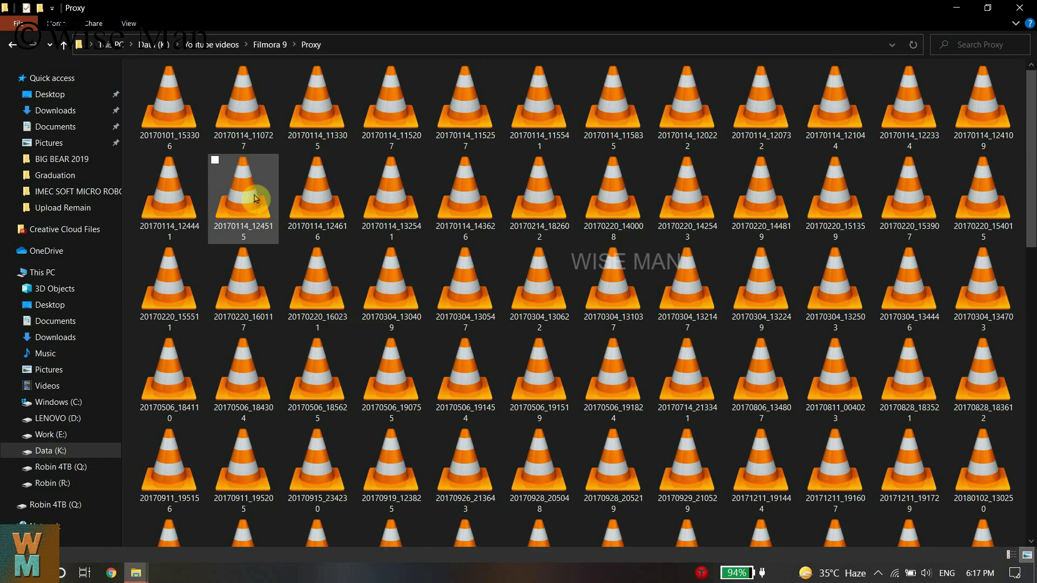
double_click(250, 196)
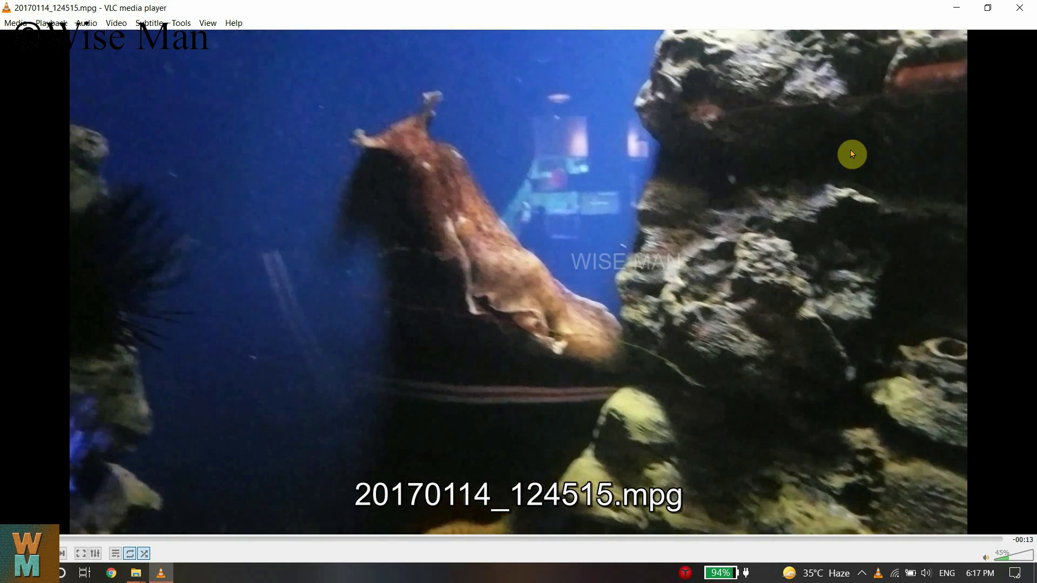
left_click(1026, 8)
Scroll the Proxy list, then check the Recorded folder in Filmora 9
scroll(533, 324, "down", 15)
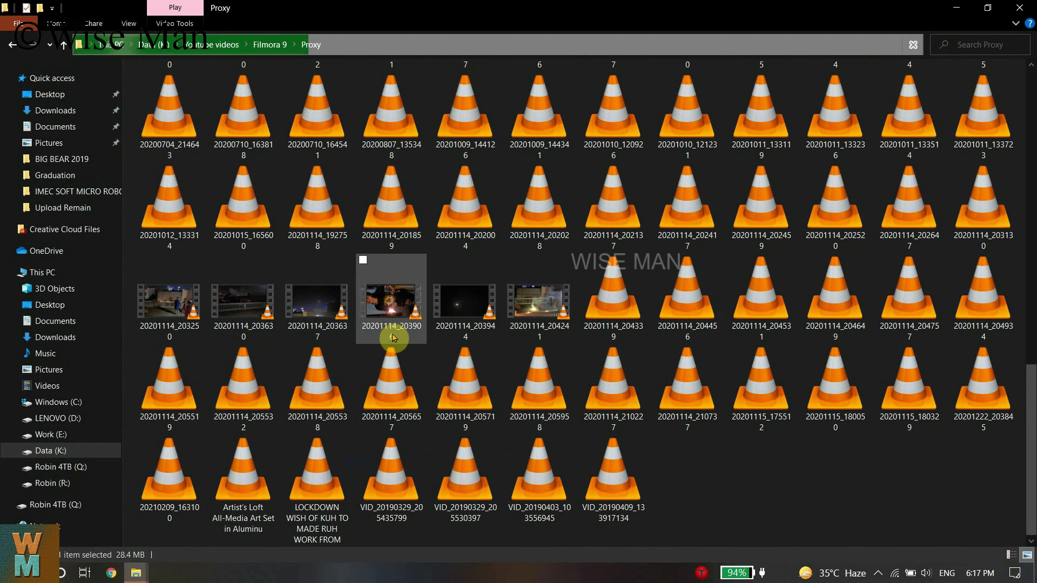
scroll(396, 335, "up", 15)
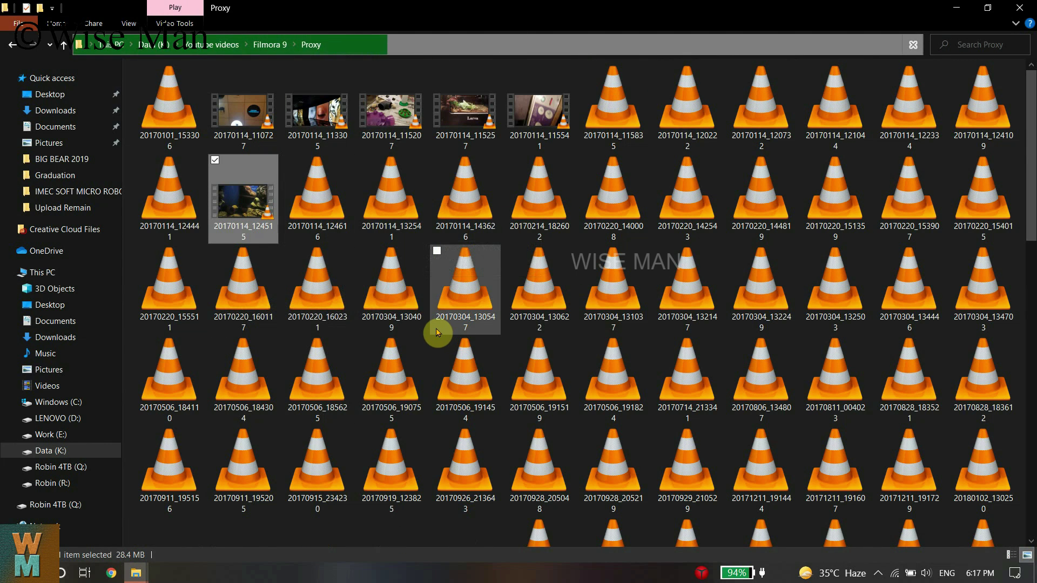
key("BackSpace")
left_click(224, 159)
double_click(222, 150)
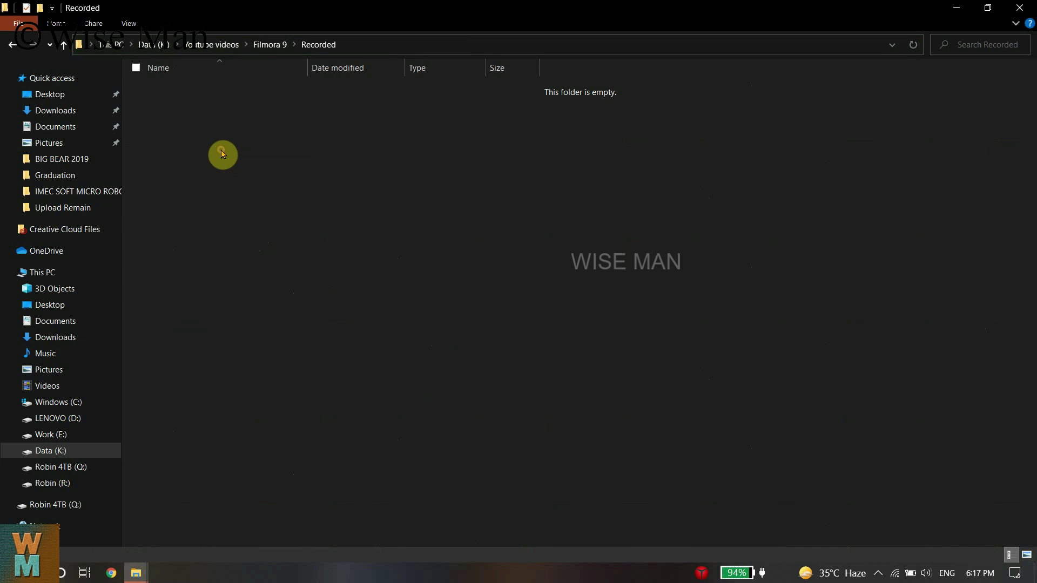
key("BackSpace")
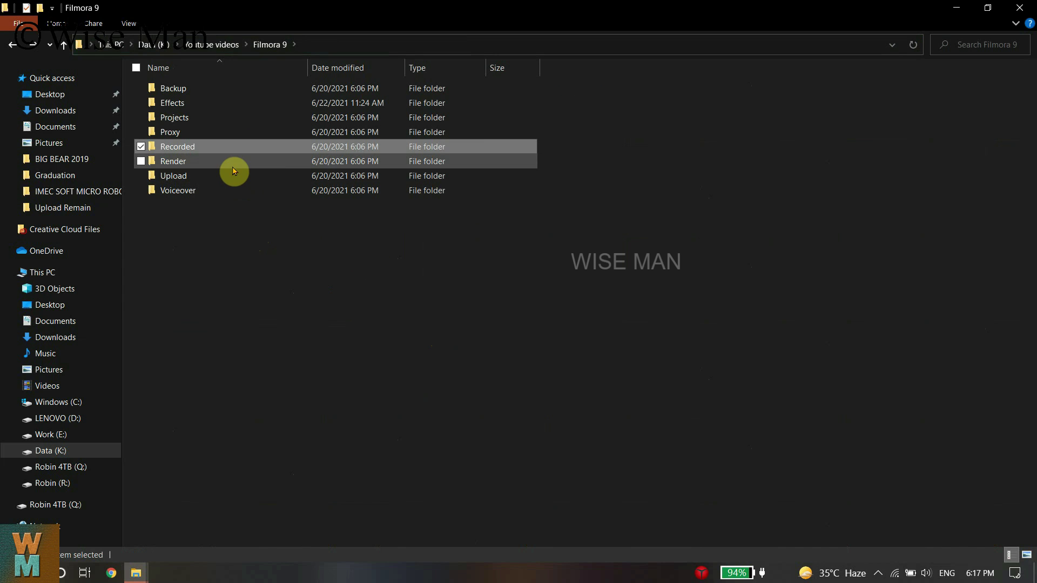
Inspect the Render subfolders down to cache.json, then open the empty Upload folder
double_click(232, 163)
double_click(297, 206)
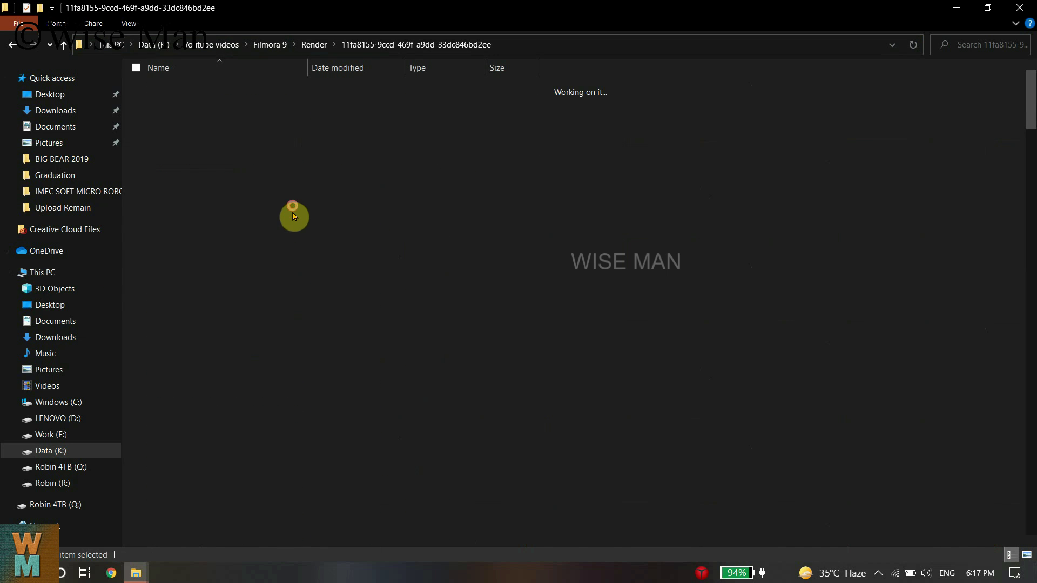
double_click(203, 200)
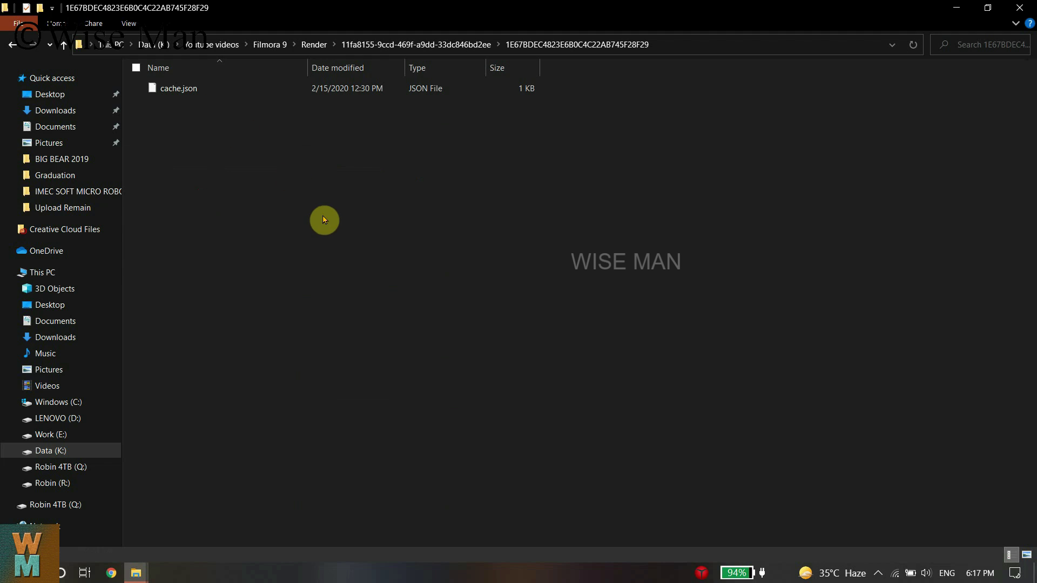
key("BackSpace")
key("BackSpace")
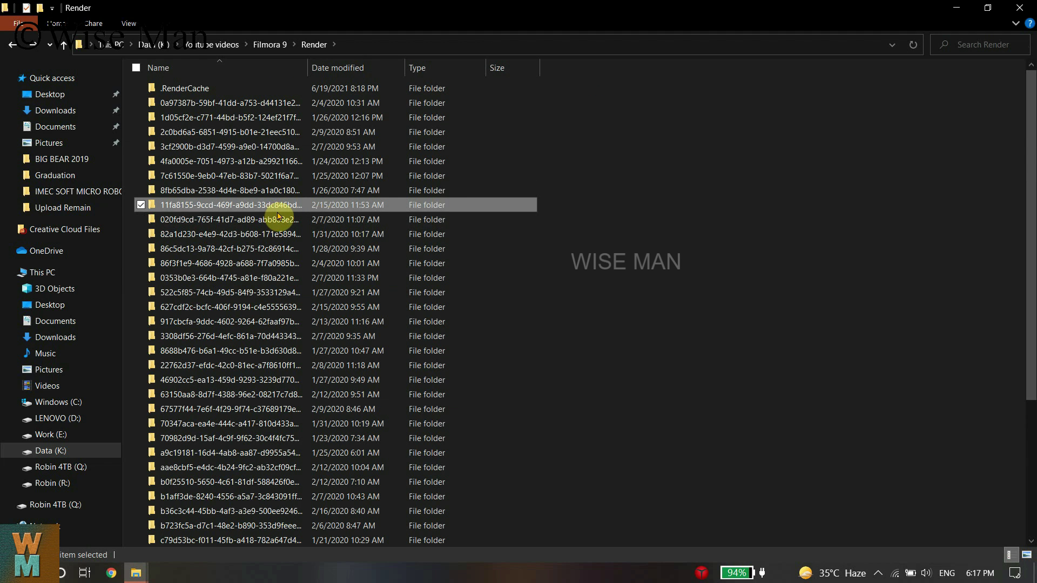
key("BackSpace")
double_click(200, 180)
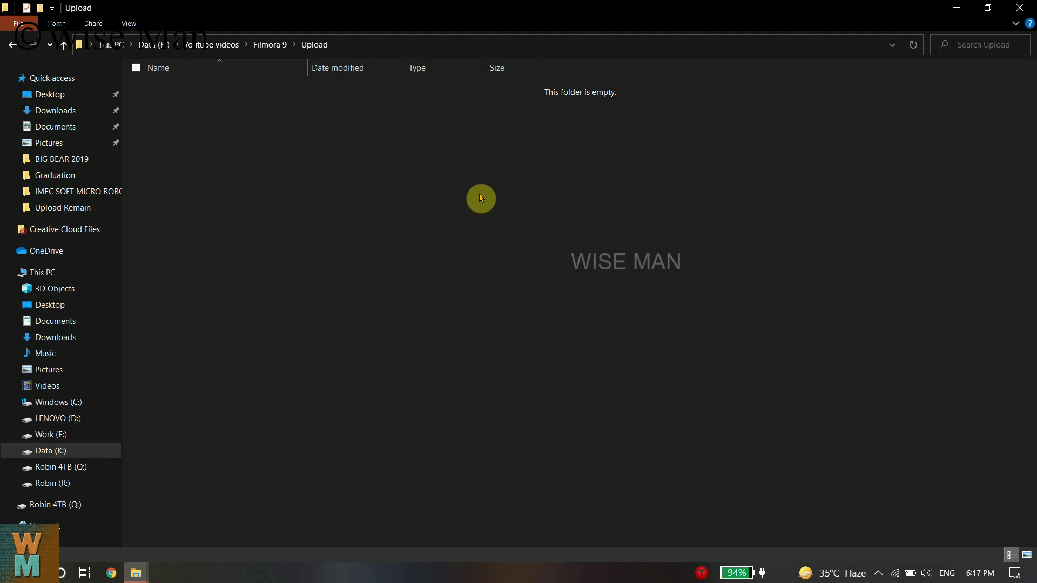
key("BackSpace")
Open Voiceover, widen its Name column and scroll the recordings
double_click(203, 191)
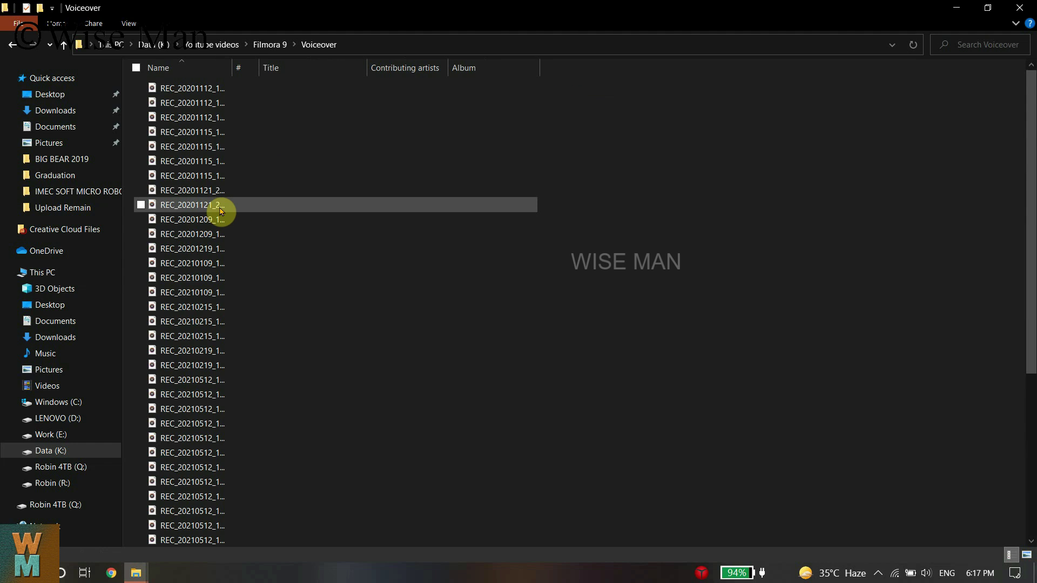
left_click_drag(233, 65, 409, 65)
scroll(388, 327, "down", 5)
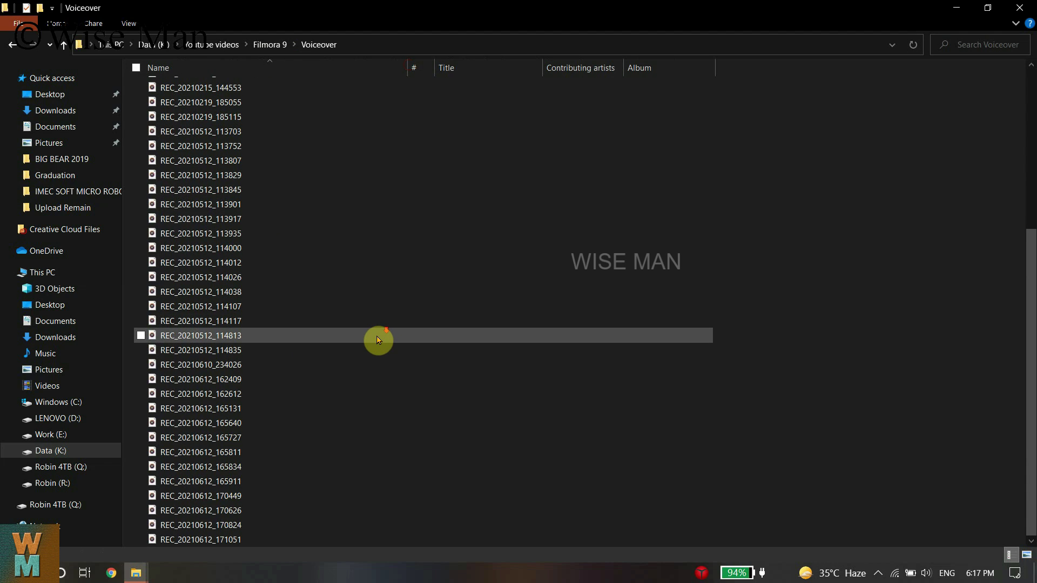
Check Voiceover's Properties: 49 recordings totalling 110 MB
key("BackSpace")
right_click(197, 195)
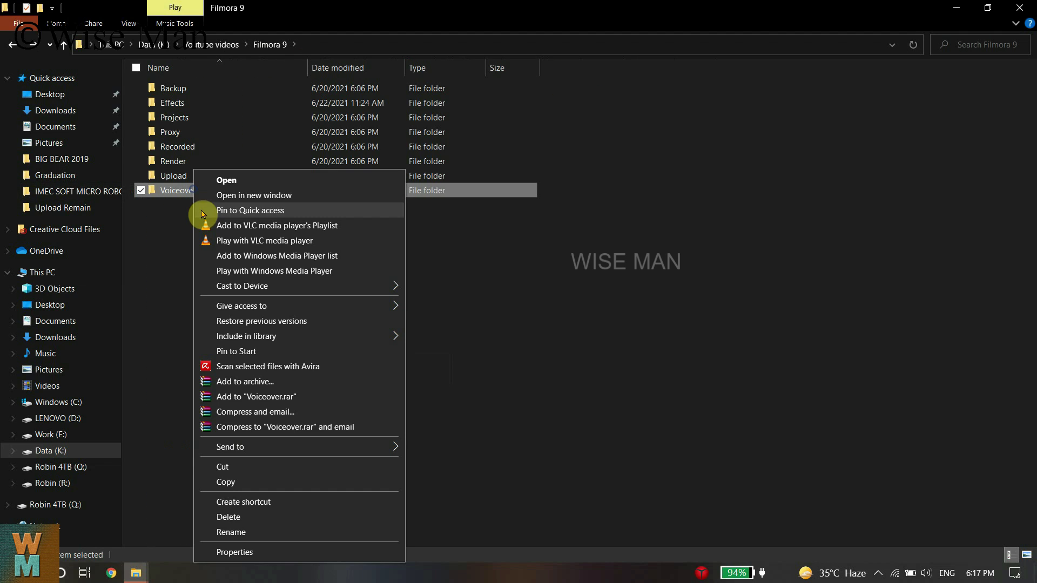
left_click(269, 562)
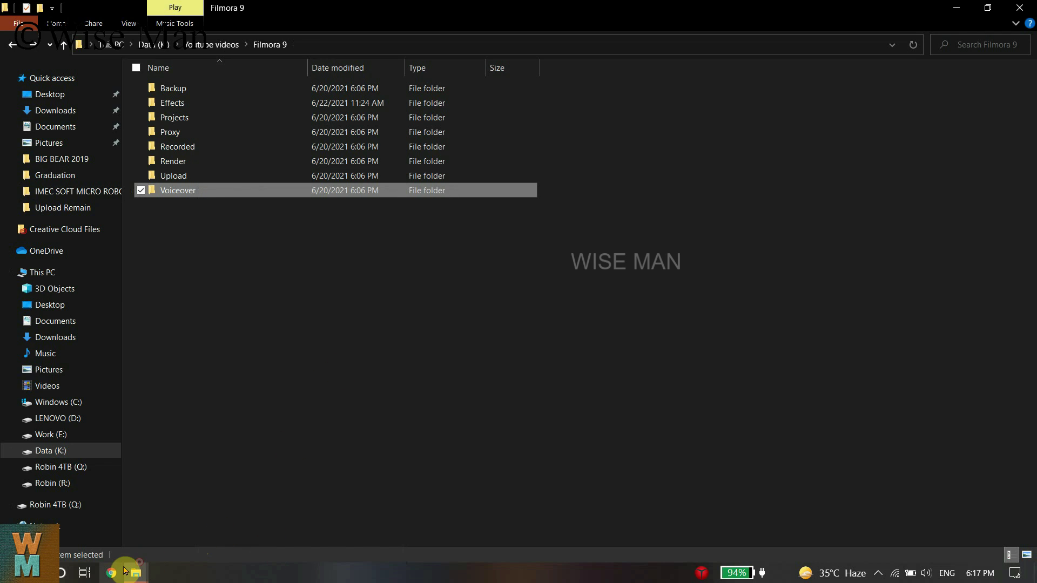
mouse_move(124, 570)
left_click(601, 493)
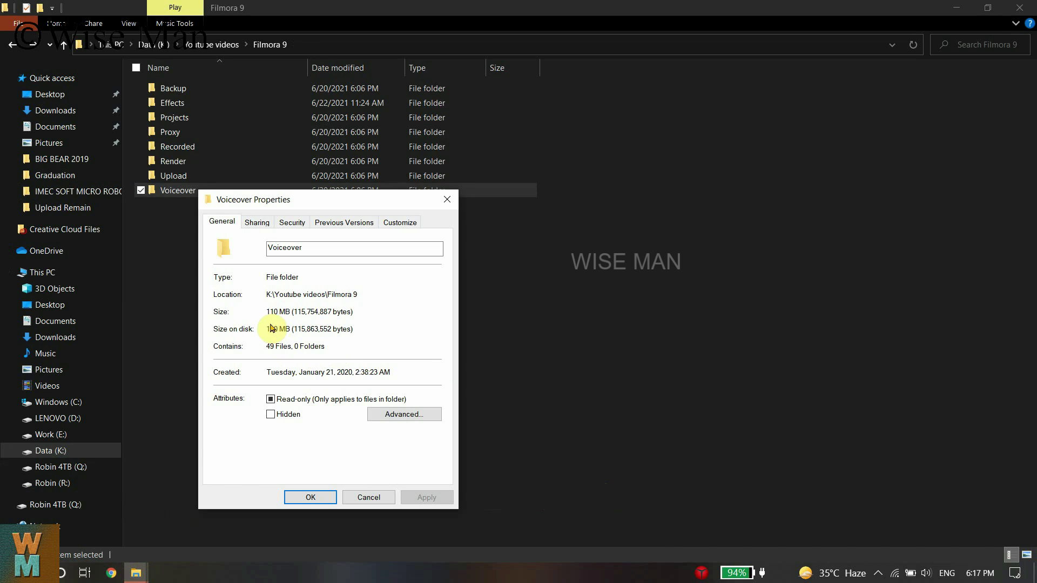
left_click(320, 496)
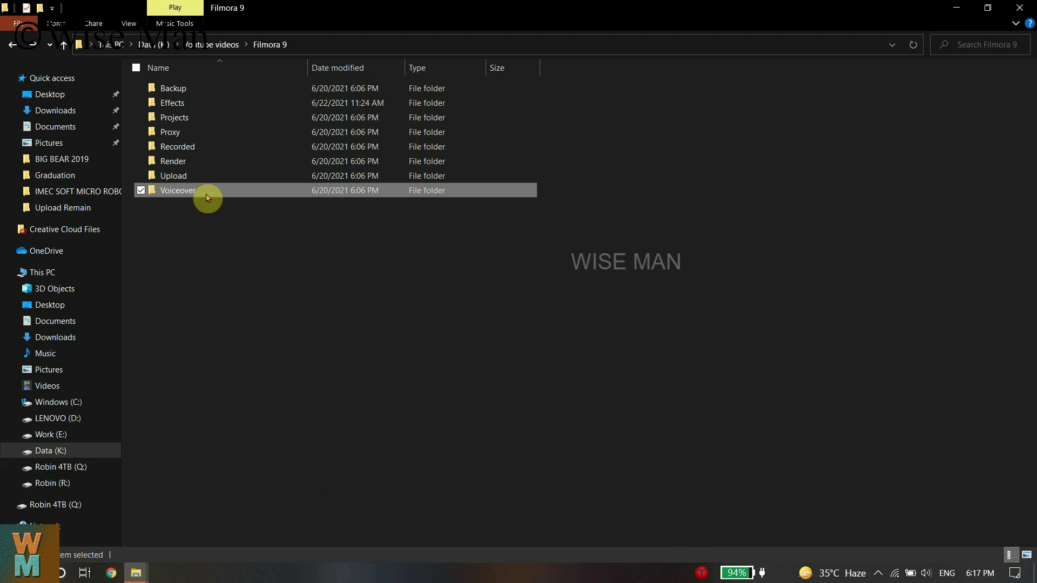
right_click(166, 163)
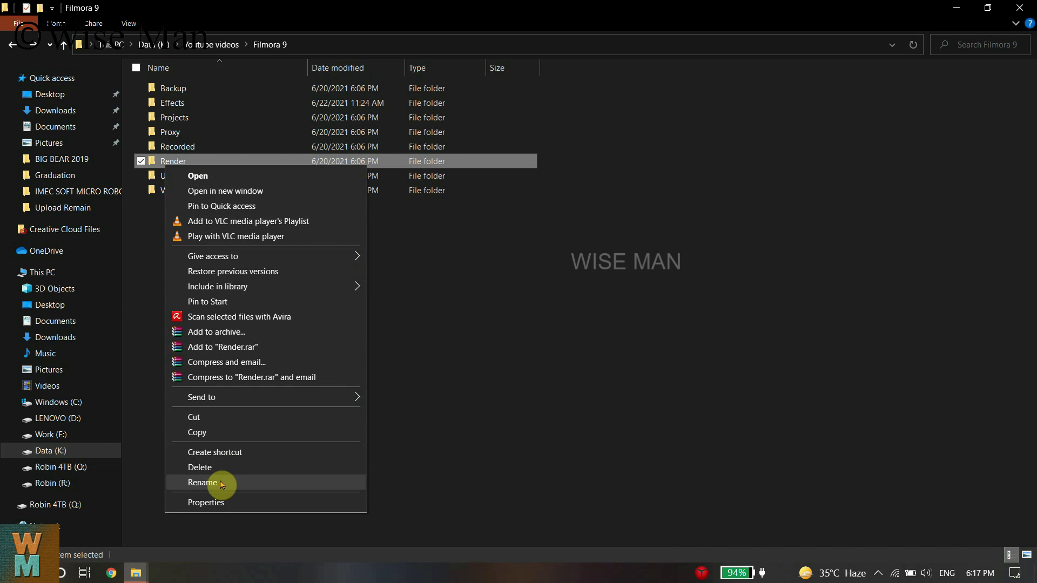
left_click(213, 502)
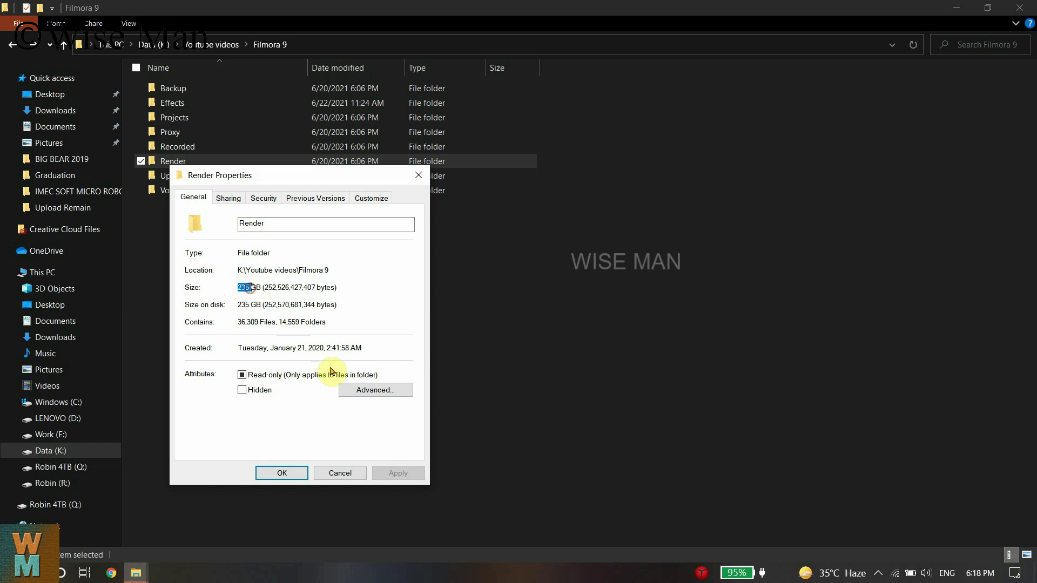
left_click(280, 472)
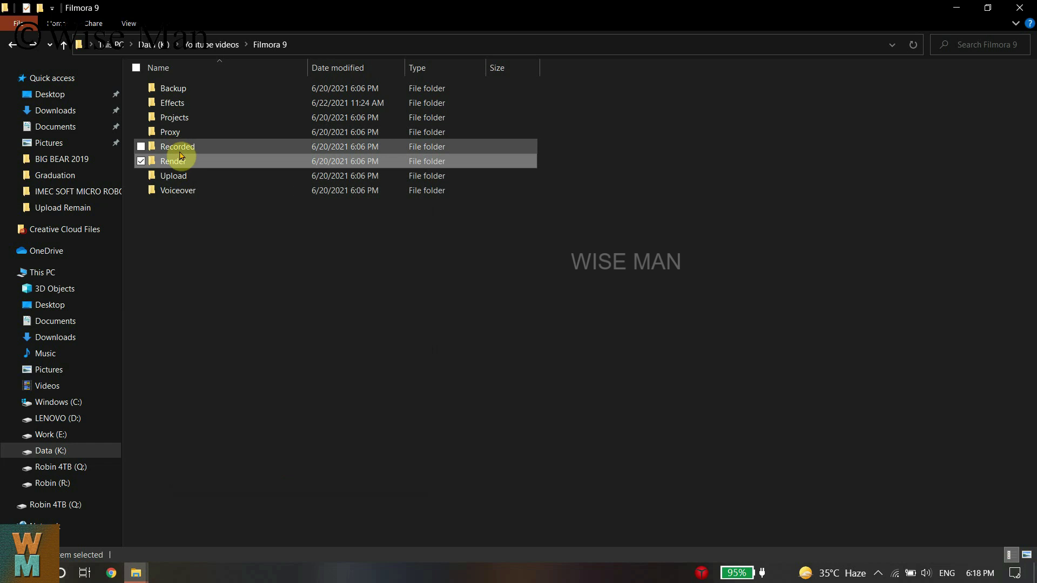
Add Voiceover to the selection and view the Proxy folder's properties
left_click(142, 191)
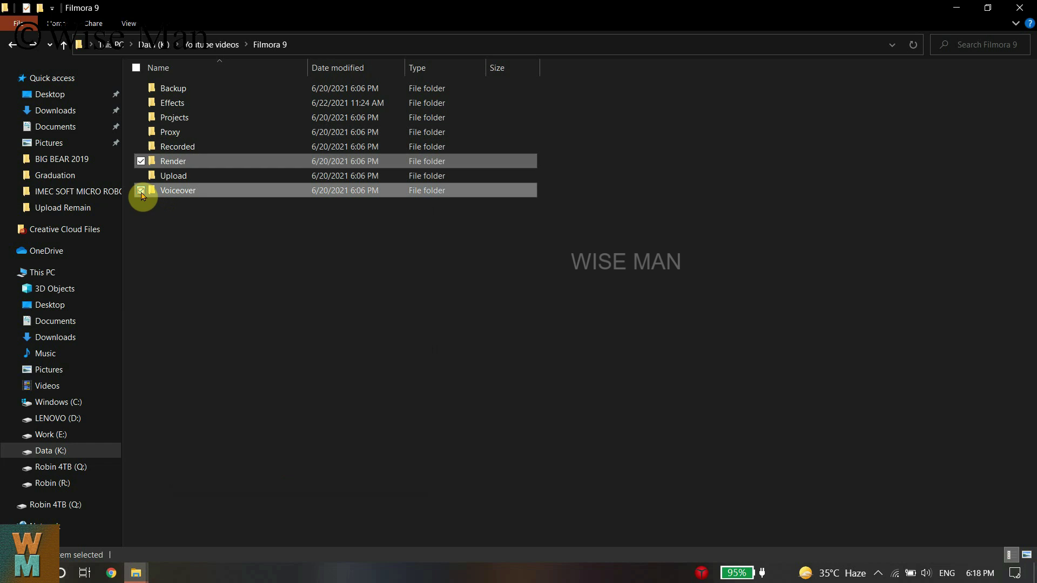
right_click(173, 138)
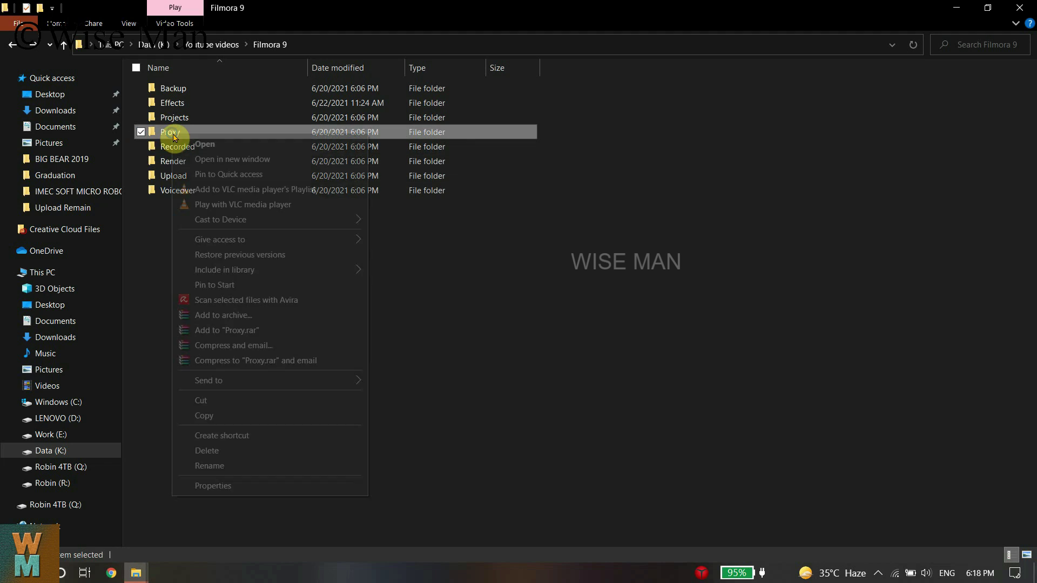
left_click(238, 482)
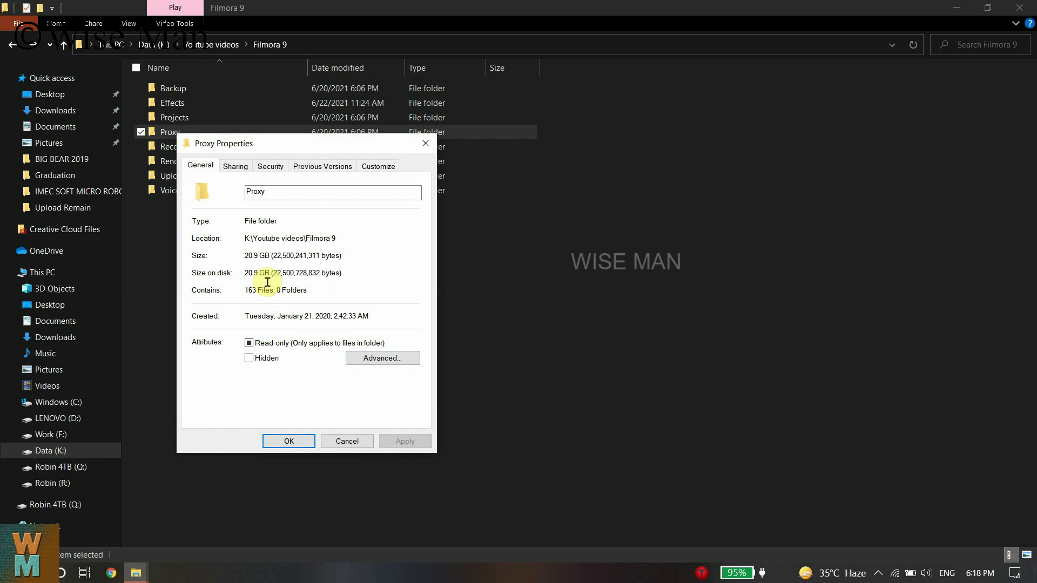
left_click(350, 441)
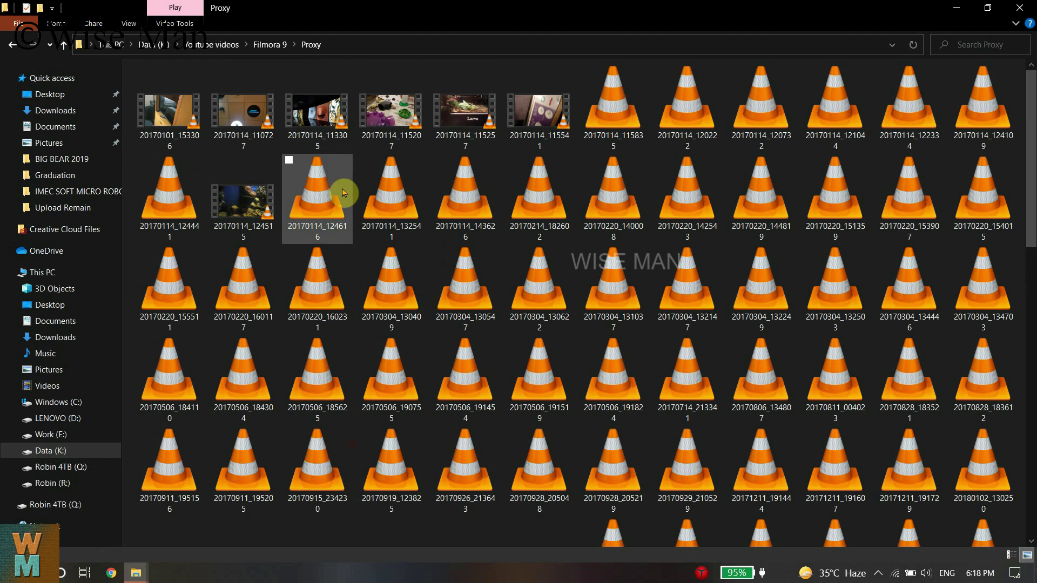
Look inside the Projects and Effects folders, returning to Filmora 9 each time
key("alt+Left")
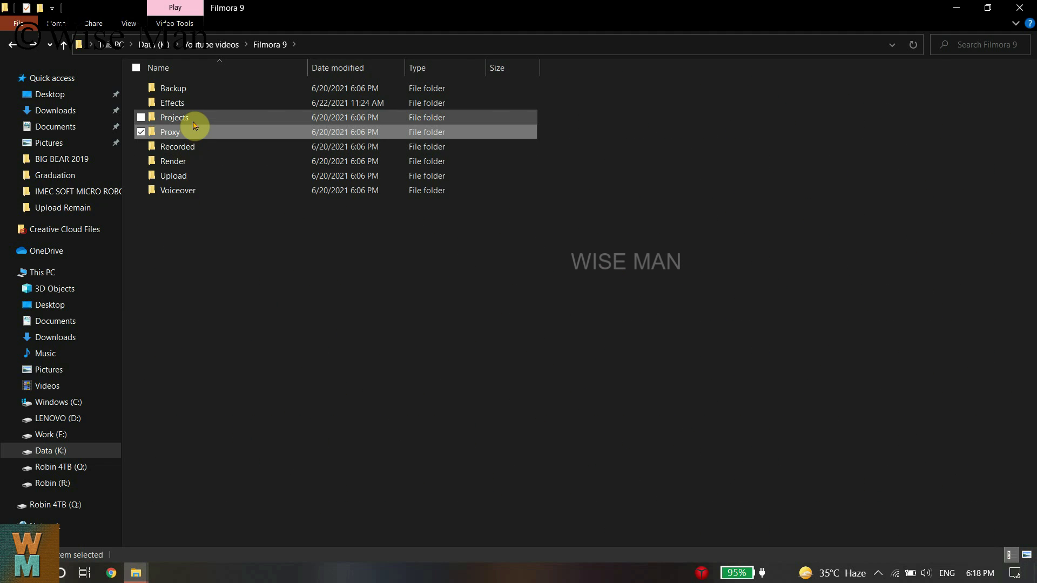
double_click(194, 118)
double_click(195, 120)
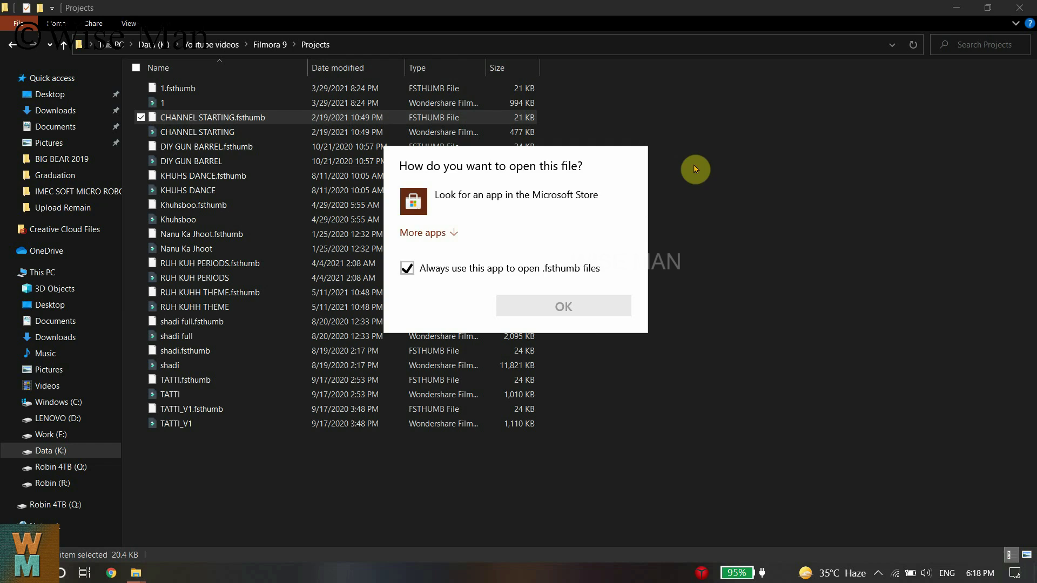
left_click(757, 166)
key("alt+Left")
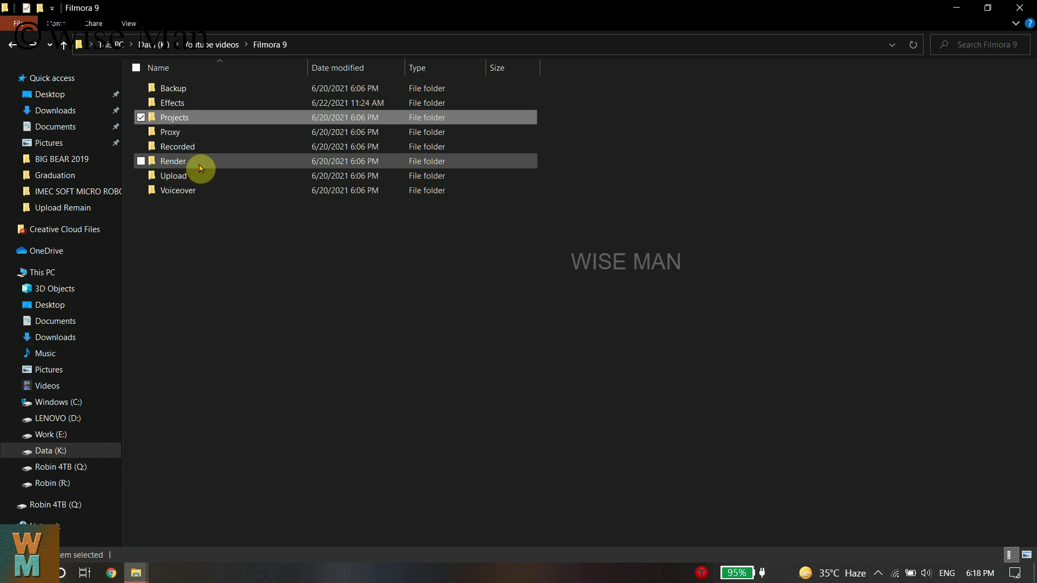
double_click(200, 103)
key("alt+Left")
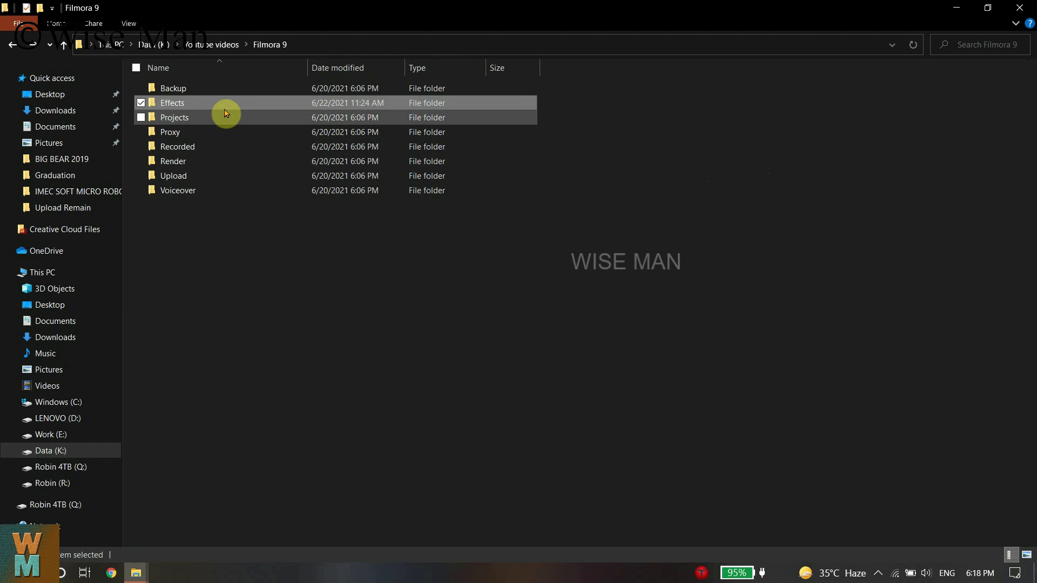
Confirm Backup holds 394 MB in 226 files, then browse its timestamped backups
left_click(212, 96)
right_click(213, 96)
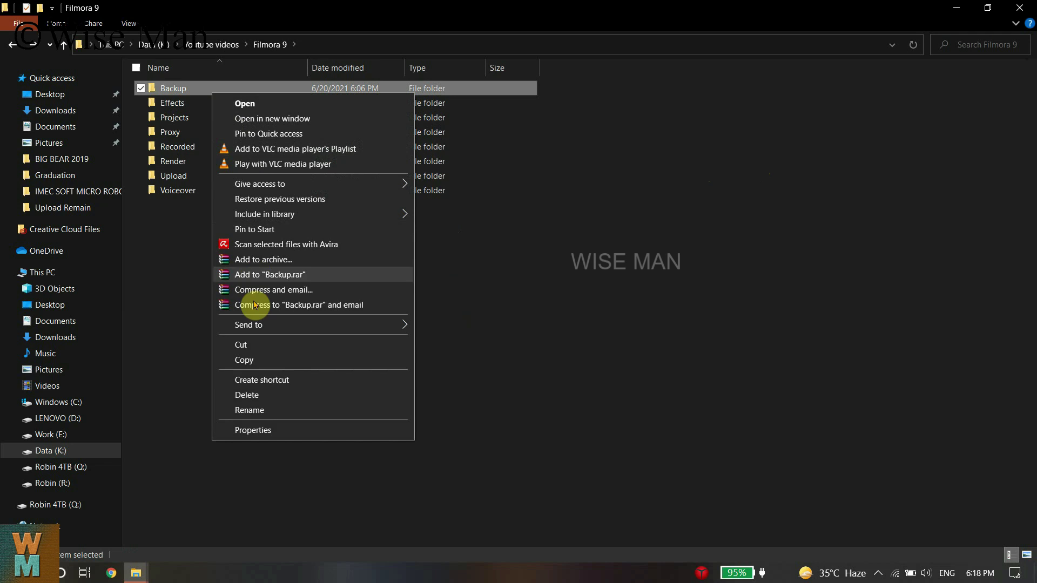
left_click(279, 429)
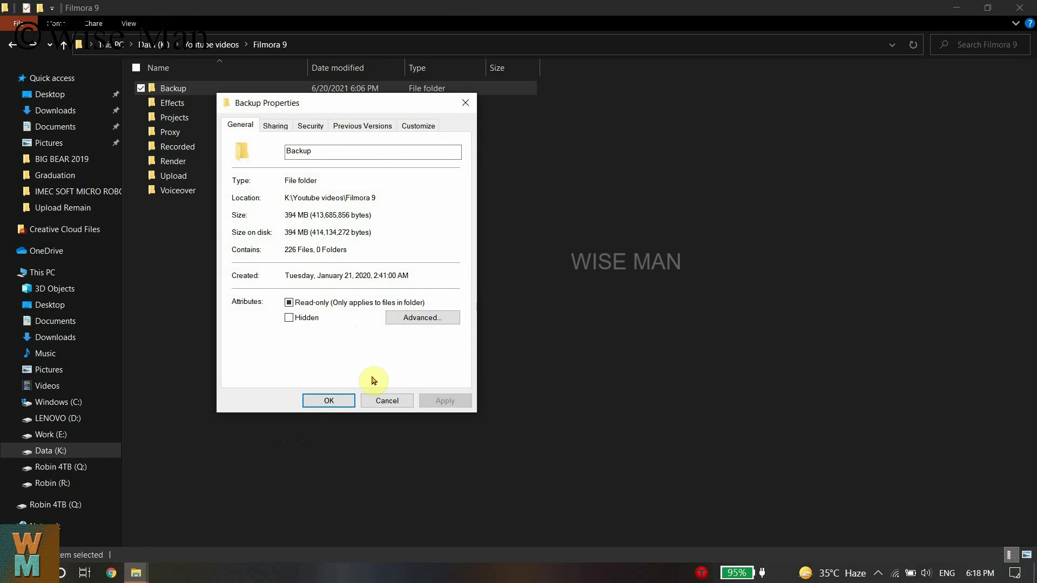
left_click(387, 400)
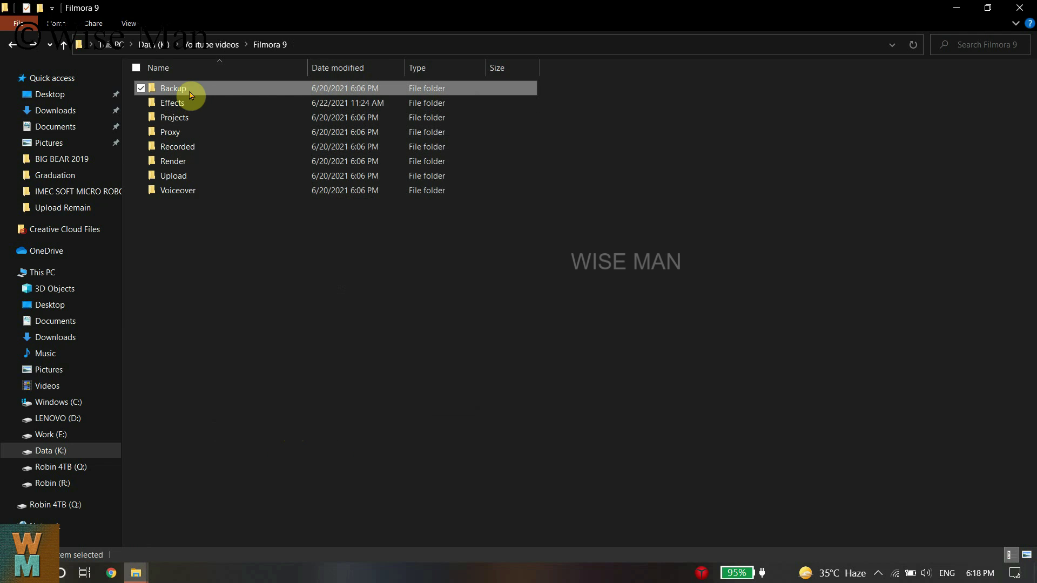
double_click(184, 90)
scroll(328, 336, "down", 10)
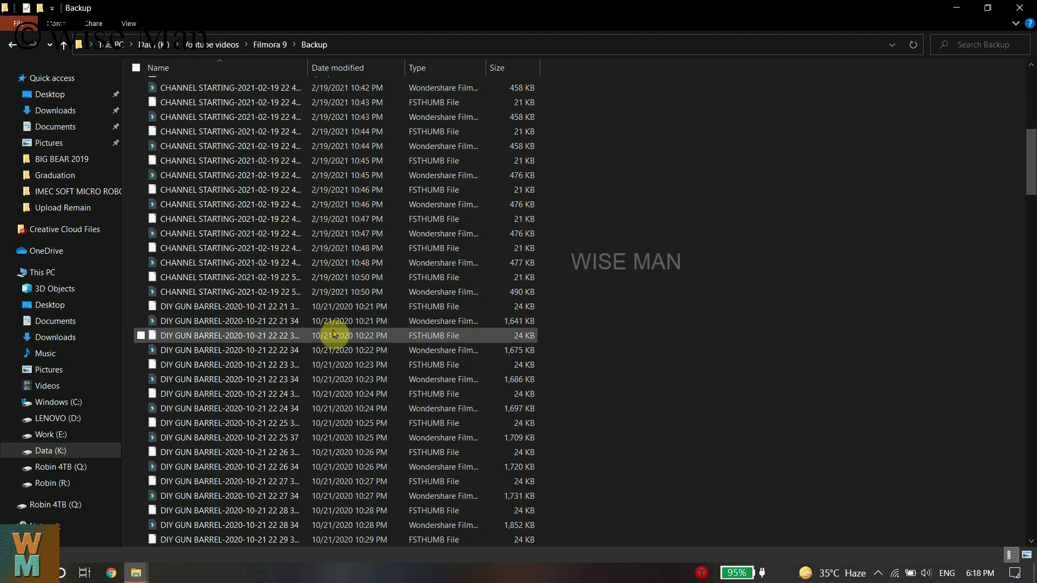
scroll(333, 334, "down", 15)
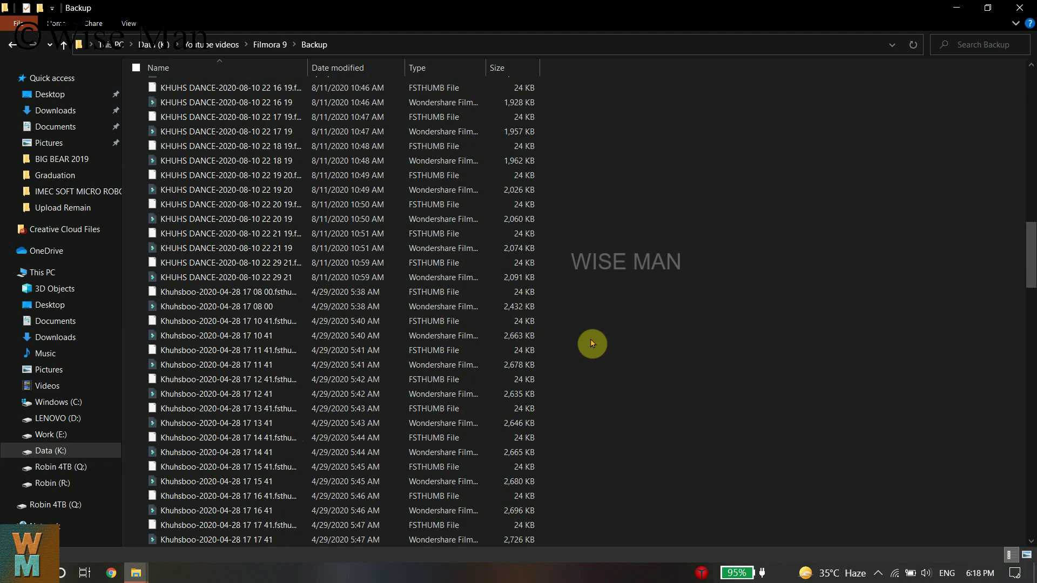
Select Backup, Proxy, Render and Voiceover and view their combined 256 GB size
key("alt+Up")
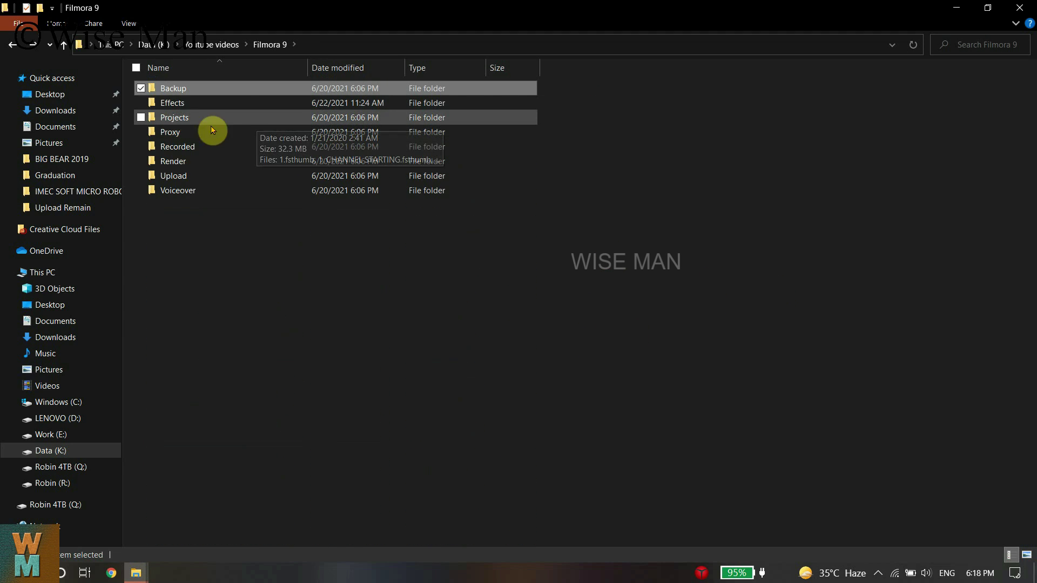
left_click(144, 134)
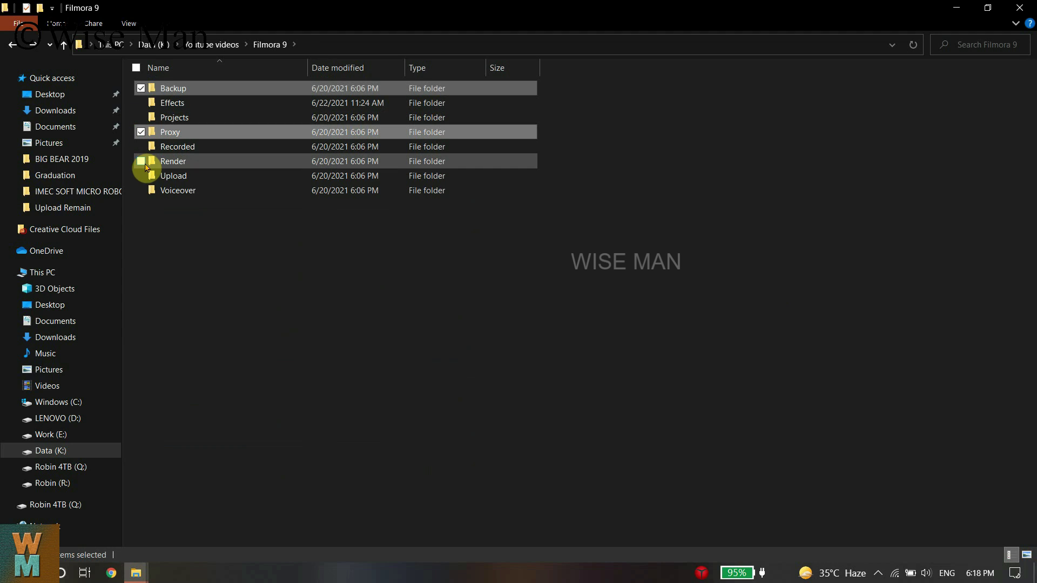
left_click(142, 162)
left_click(143, 194)
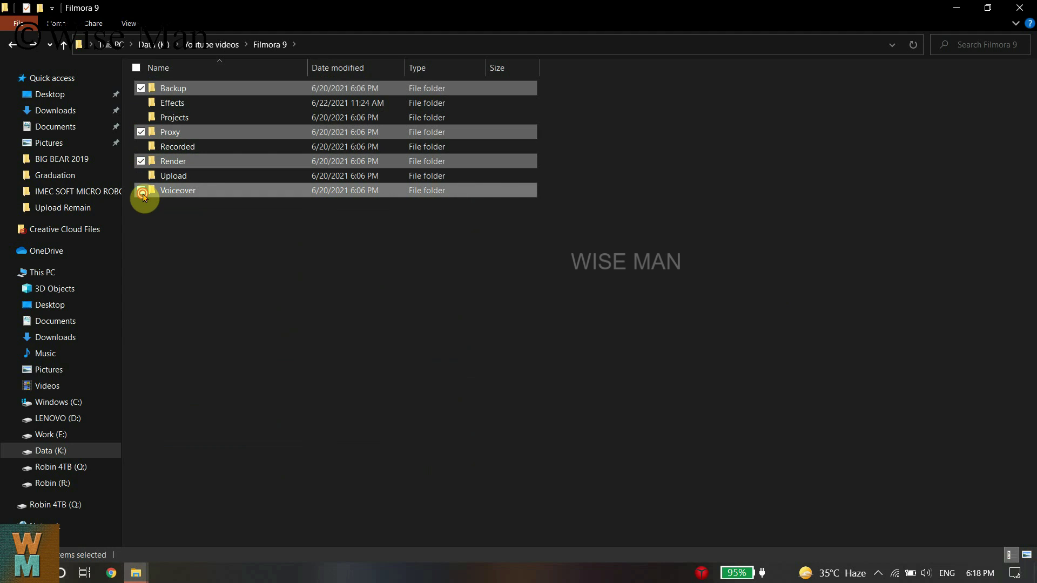
right_click(174, 190)
left_click(307, 507)
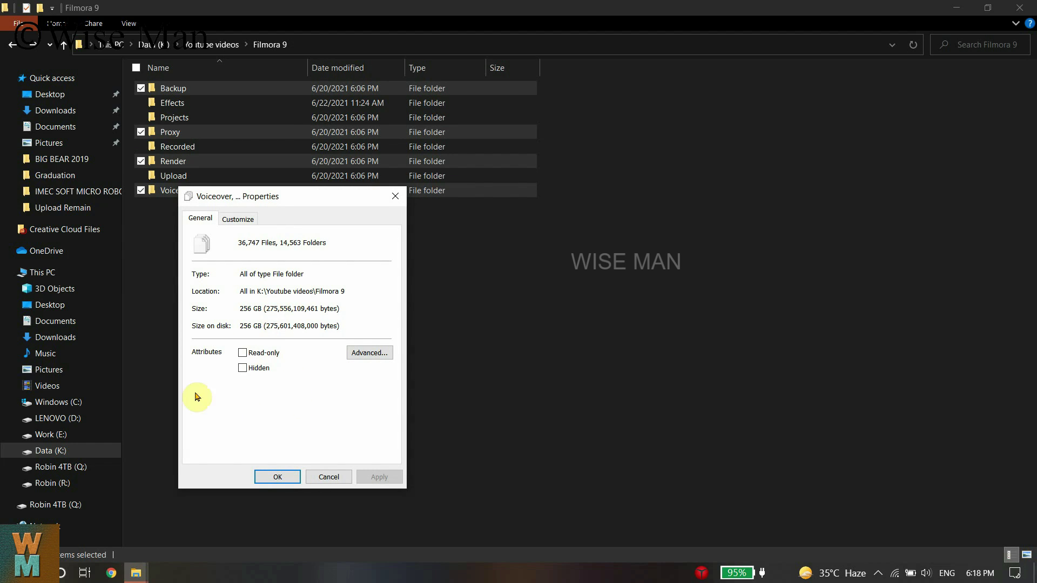
left_click(277, 474)
Open the Voiceover folder to glance at its recordings, then return to Filmora 9
right_click(240, 199)
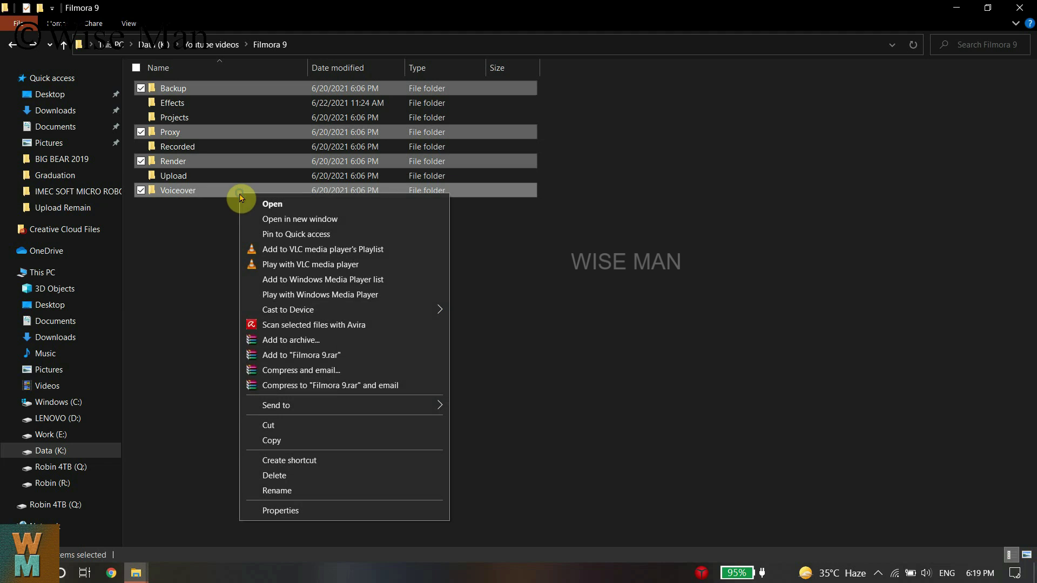
right_click(459, 193)
double_click(421, 190)
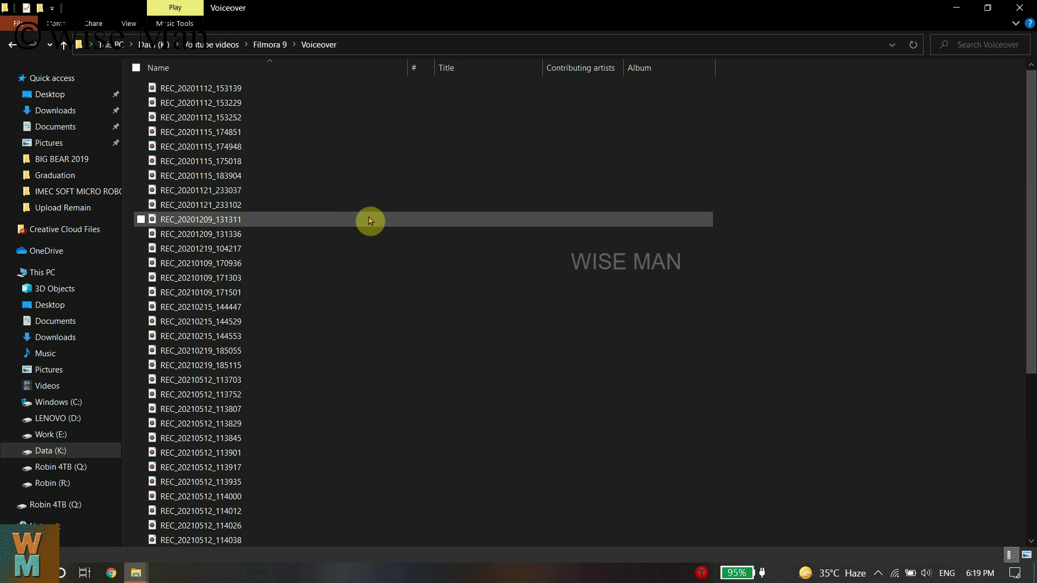
key("alt+Left")
Reselect exactly the Backup, Proxy, Render and Voiceover folders
left_click(141, 161)
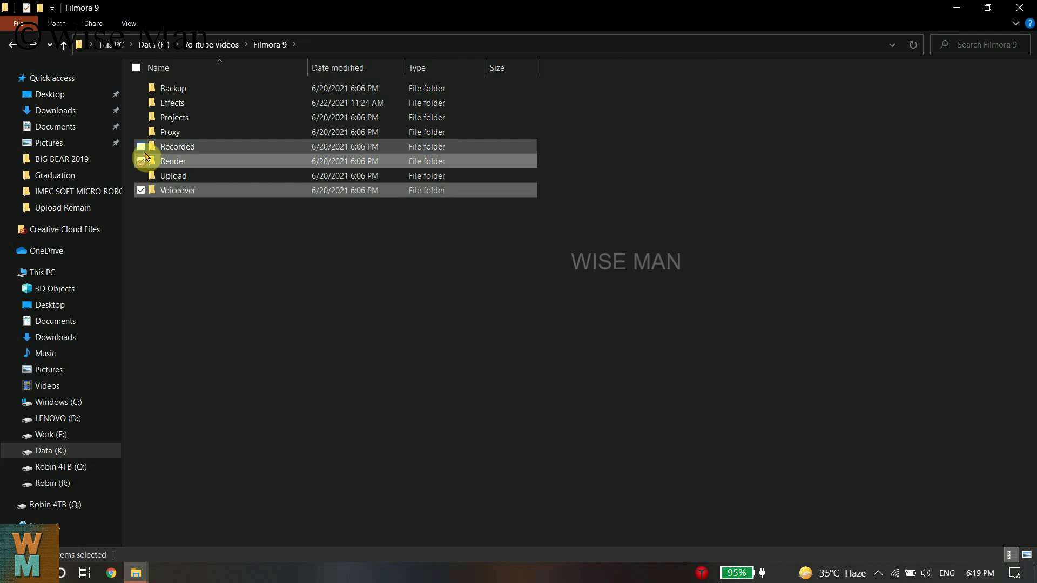
left_click(140, 118)
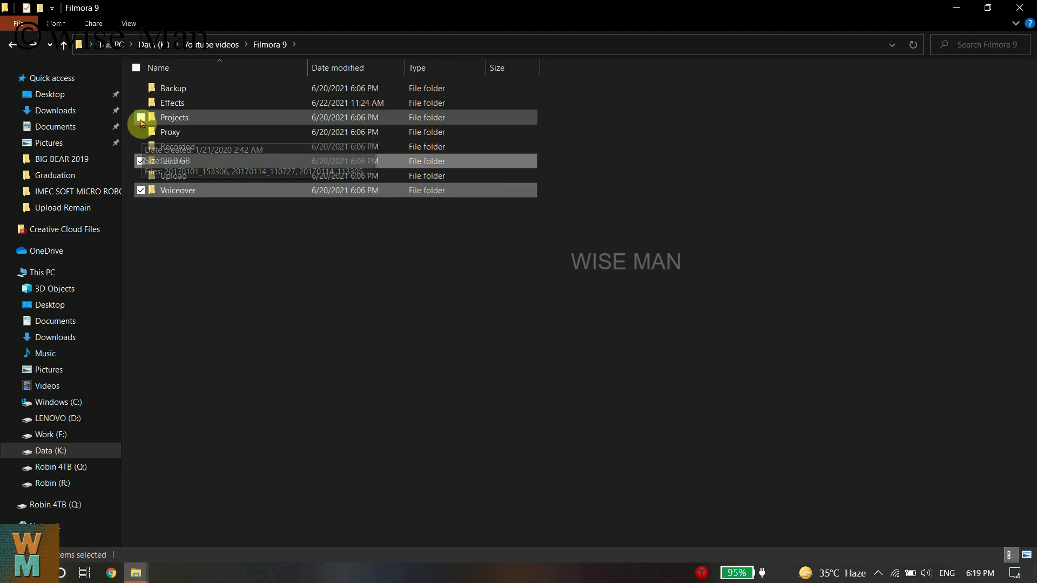
left_click(141, 118)
left_click(141, 133)
left_click(140, 89)
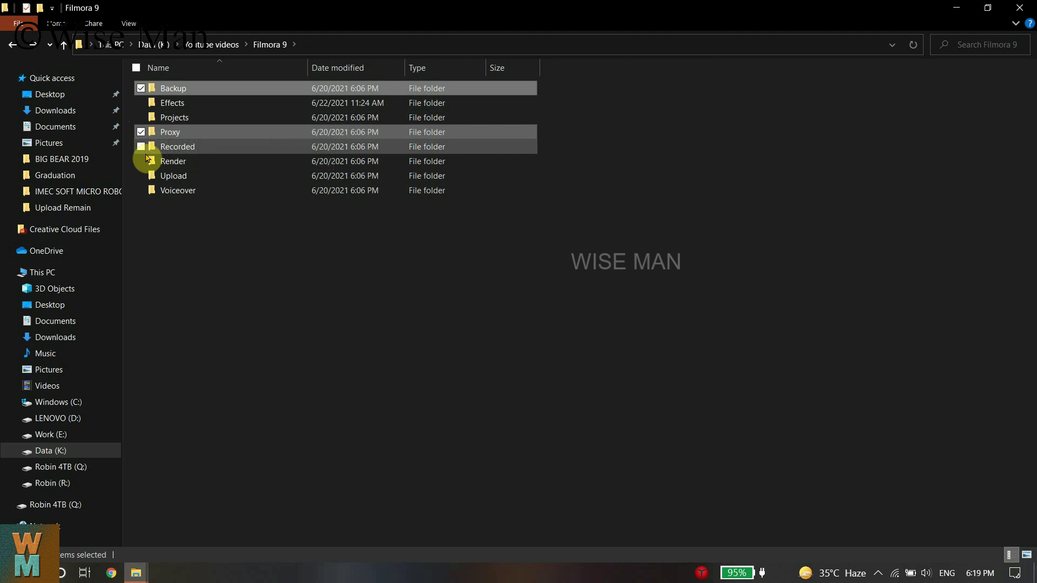
left_click(140, 161)
left_click(141, 191)
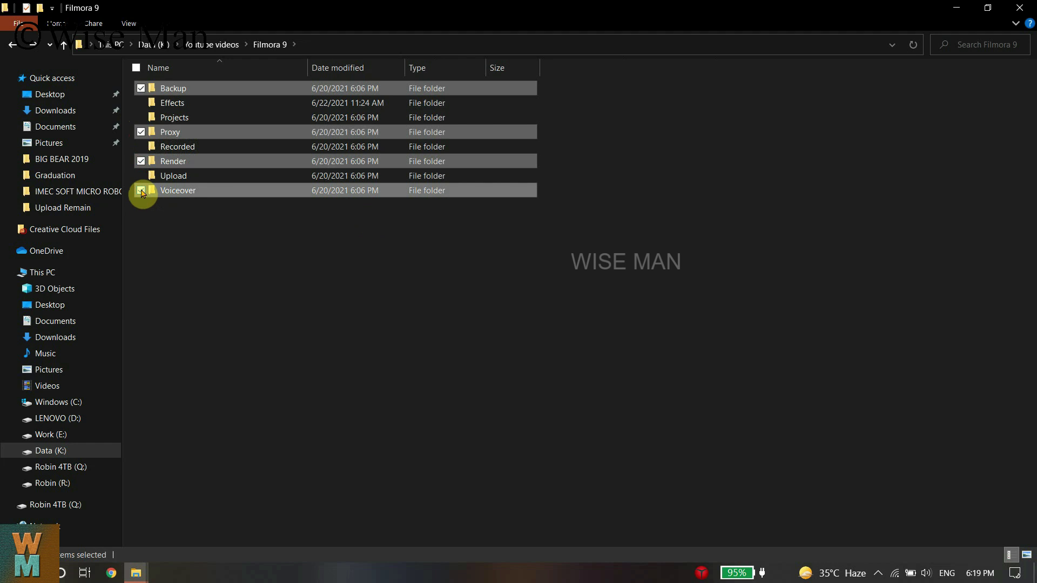
Shift+Delete the four selected folders and confirm permanent deletion
key("shift+Delete")
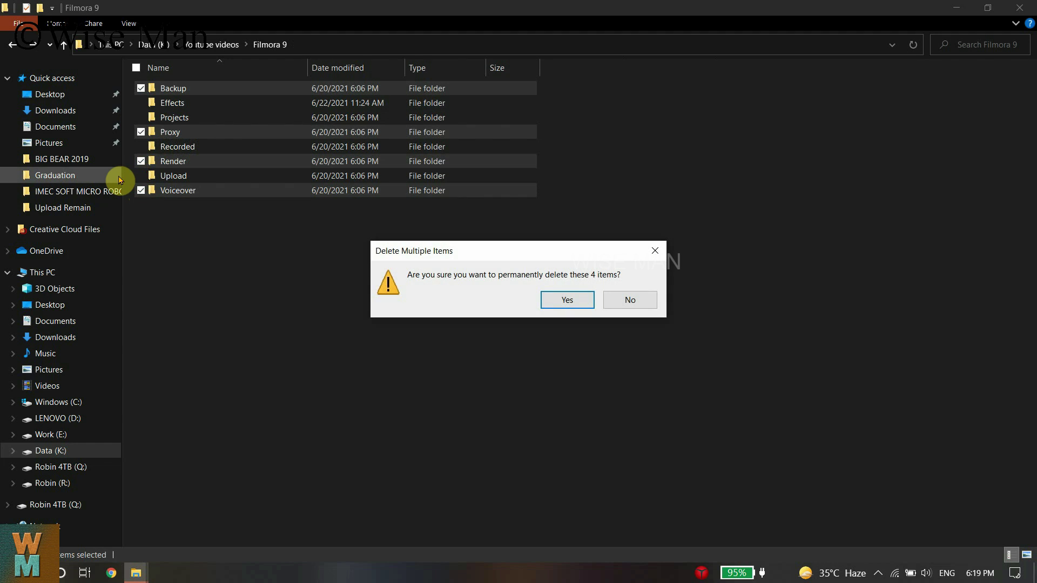
left_click(566, 300)
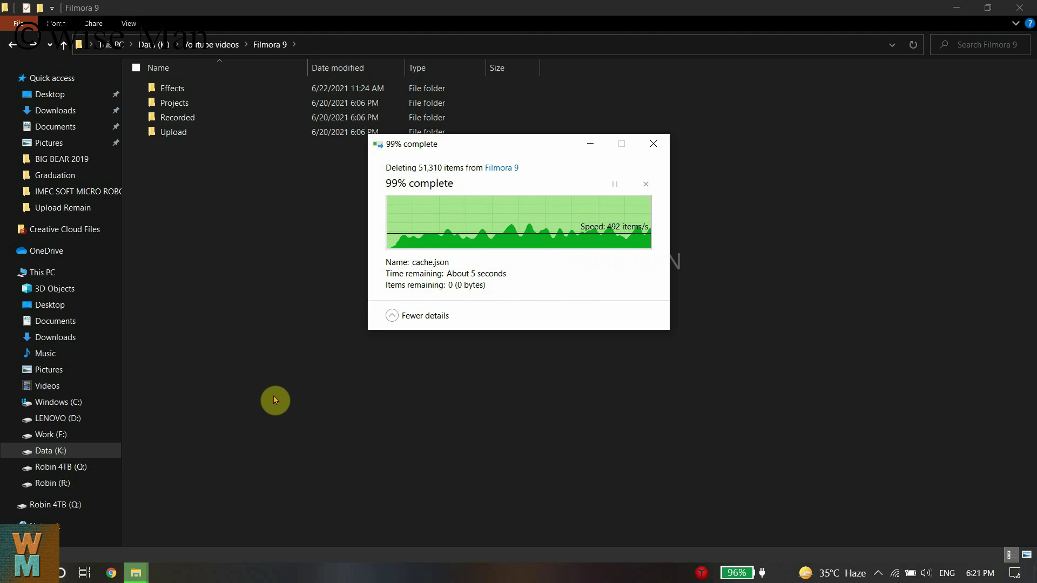
Refresh, confirm Data (K:) shows 349 GB free of 931 GB, and close File Explorer
right_click(251, 252)
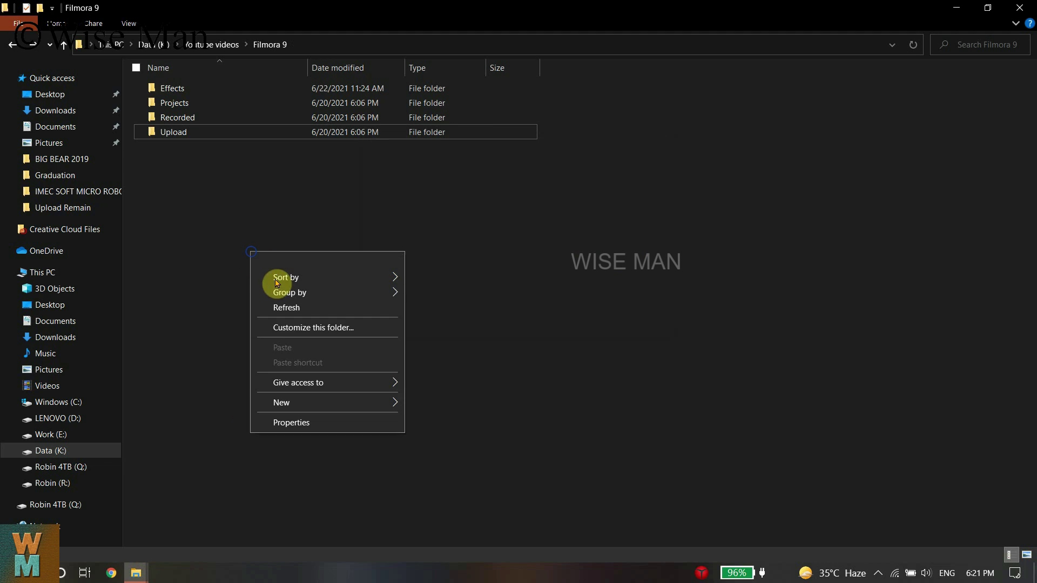
left_click(291, 308)
left_click(46, 274)
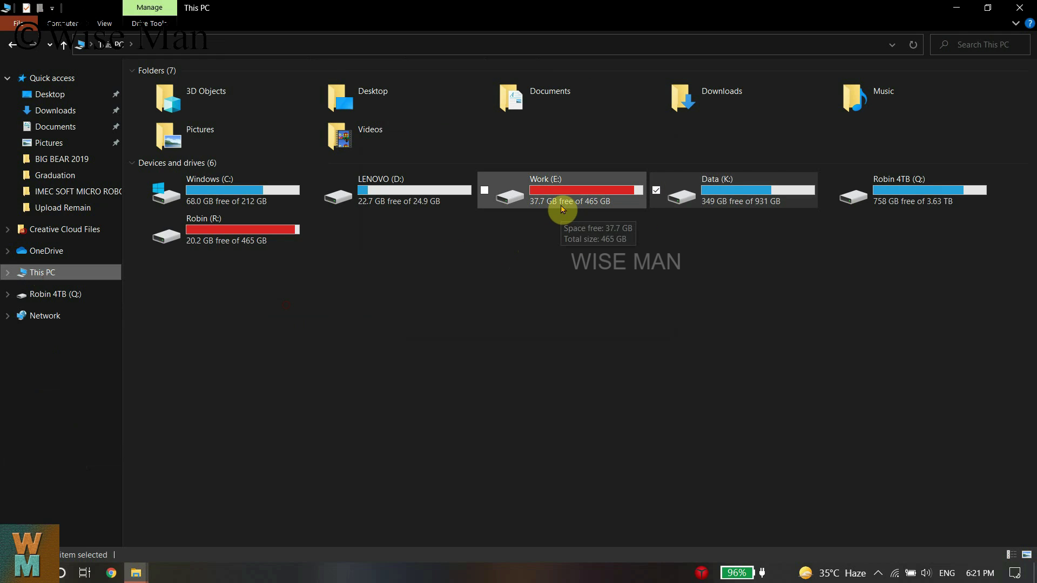
left_click(792, 244)
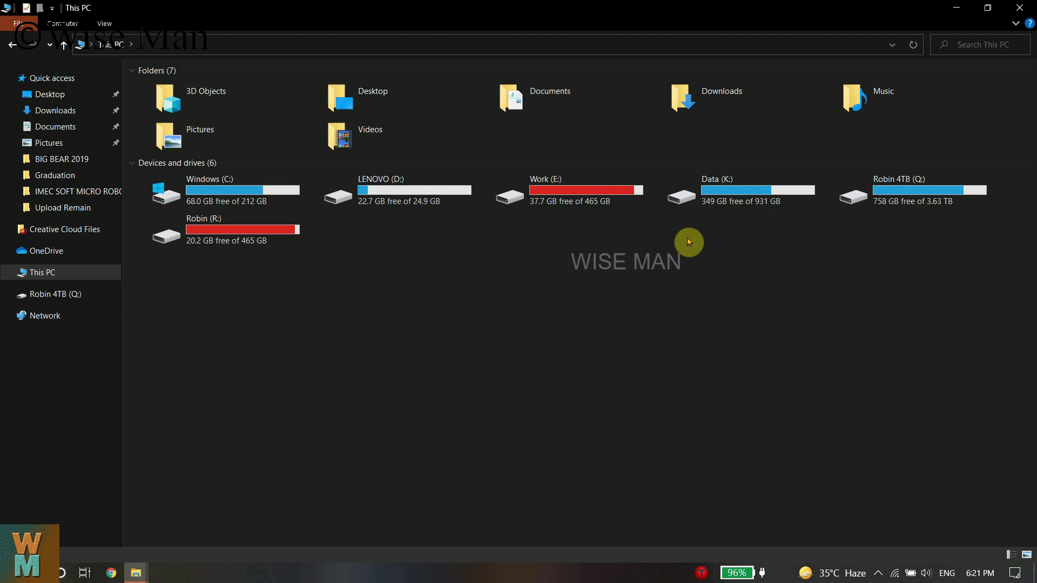
key("alt+Left")
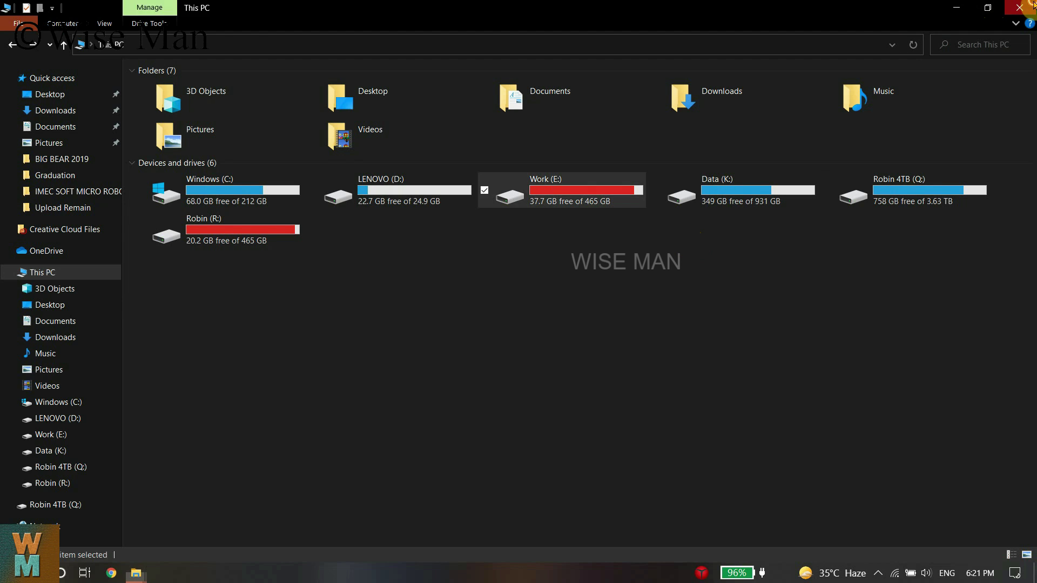
left_click(1019, 7)
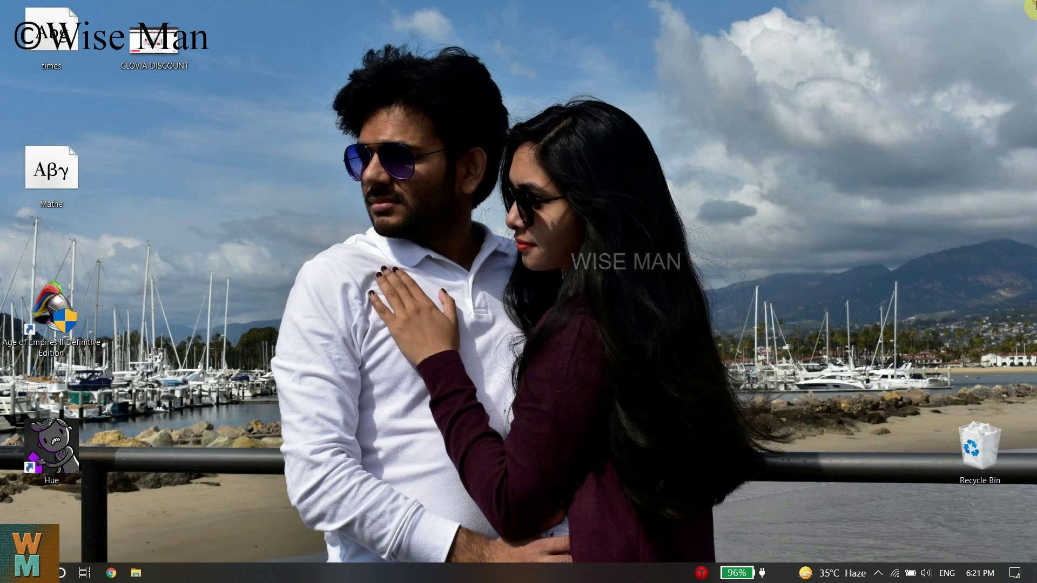